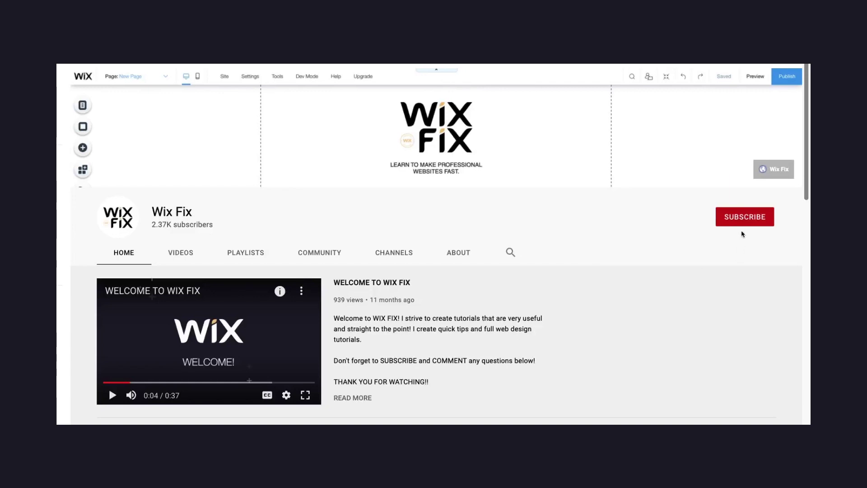
Step: Subscribe to the Wix Fix channel from its YouTube channel page
{"action": "left_click", "coordinate": [742, 218]}
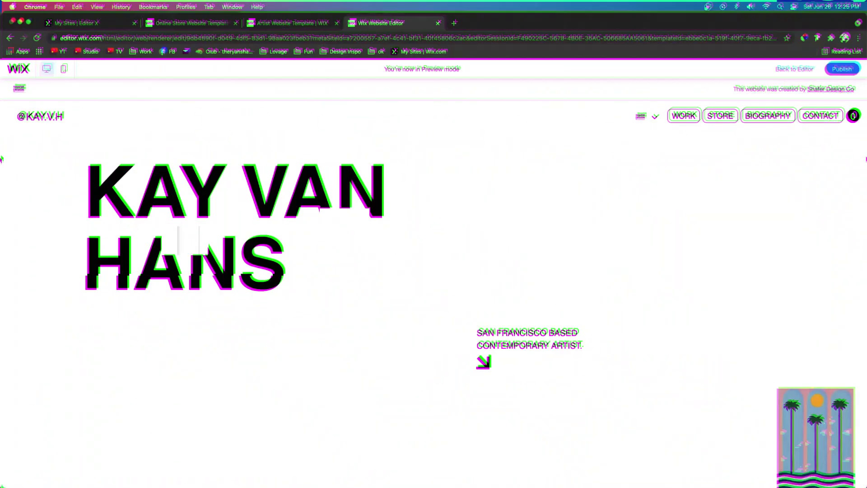
Step: Scroll the template preview and browse its STORE page
{"action": "scroll", "coordinate": [865, 158], "scroll_direction": "down", "scroll_amount": 10}
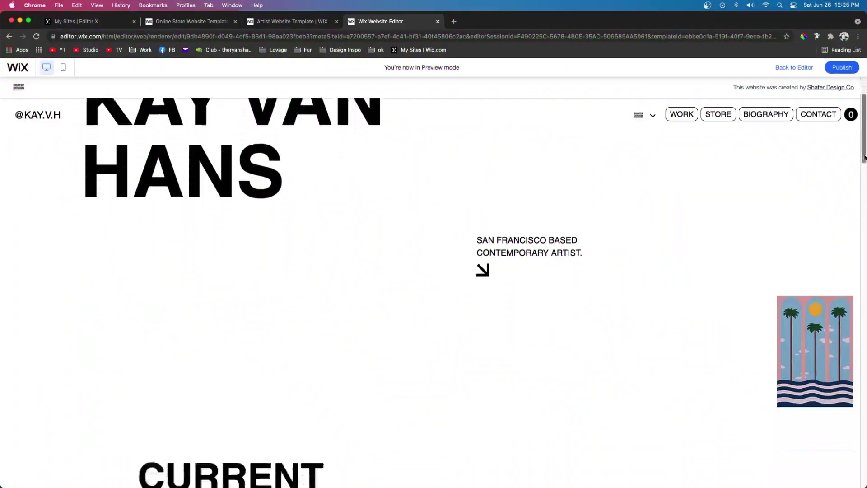
{"action": "scroll", "coordinate": [864, 158], "scroll_direction": "down", "scroll_amount": 10}
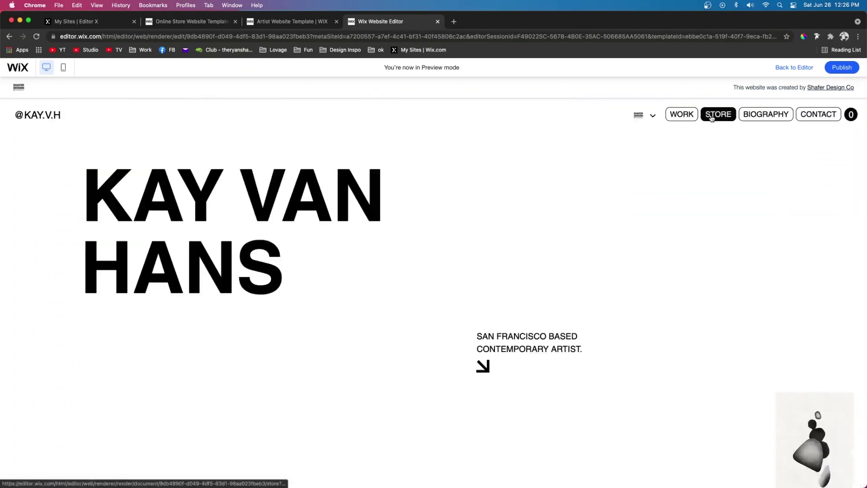
{"action": "left_click", "coordinate": [712, 117]}
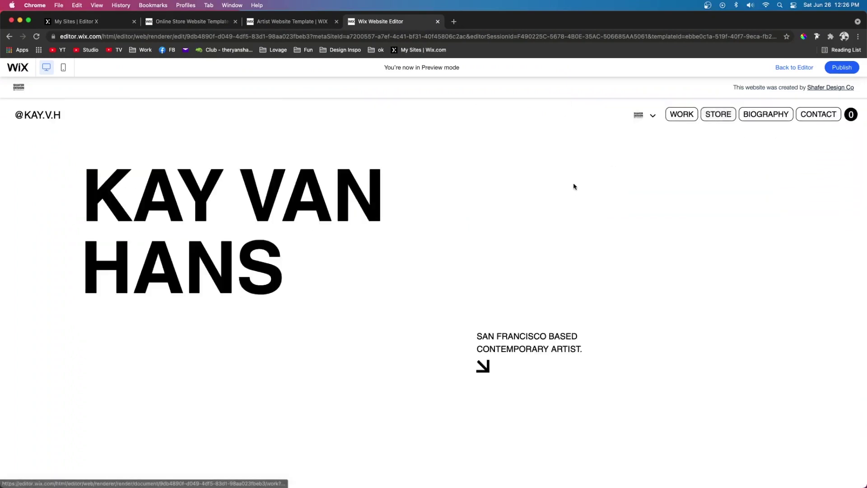
{"action": "scroll", "coordinate": [545, 218], "scroll_direction": "down", "scroll_amount": 8}
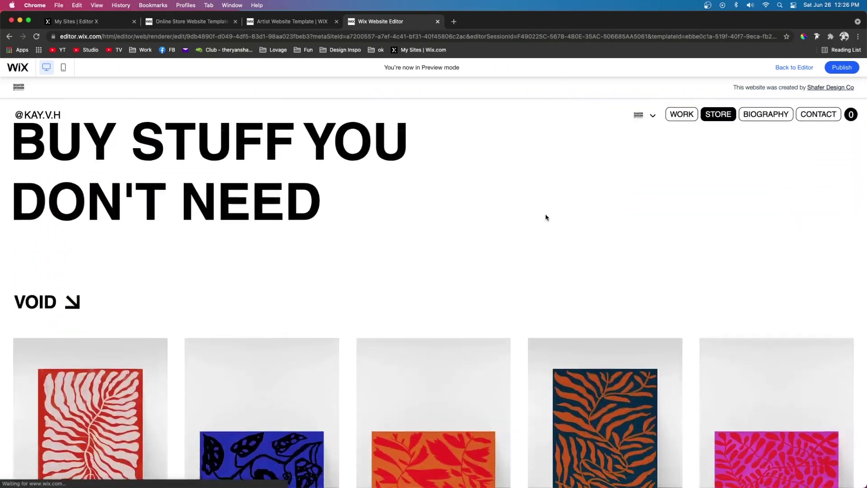
{"action": "scroll", "coordinate": [346, 305], "scroll_direction": "up", "scroll_amount": 5}
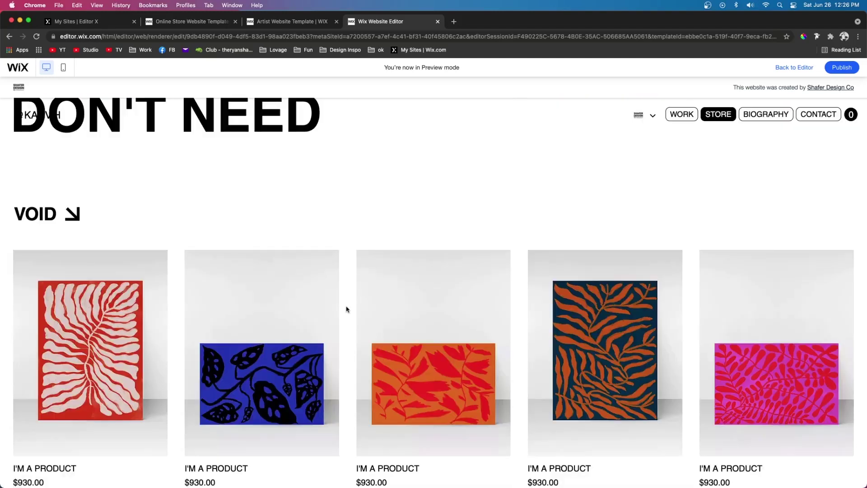
{"action": "scroll", "coordinate": [346, 305], "scroll_direction": "down", "scroll_amount": 2}
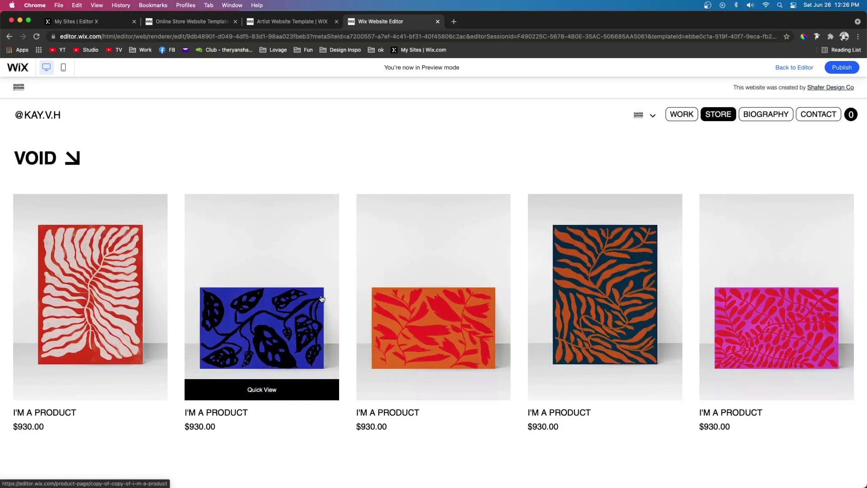
Step: Open the blue artwork's product page and scroll through it
{"action": "left_click", "coordinate": [295, 303]}
{"action": "scroll", "coordinate": [668, 251], "scroll_direction": "down", "scroll_amount": 5}
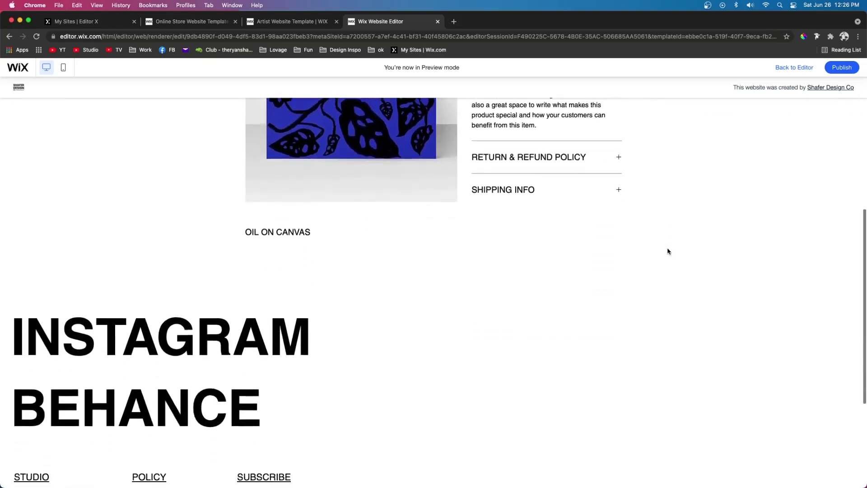
{"action": "scroll", "coordinate": [668, 251], "scroll_direction": "down", "scroll_amount": 1}
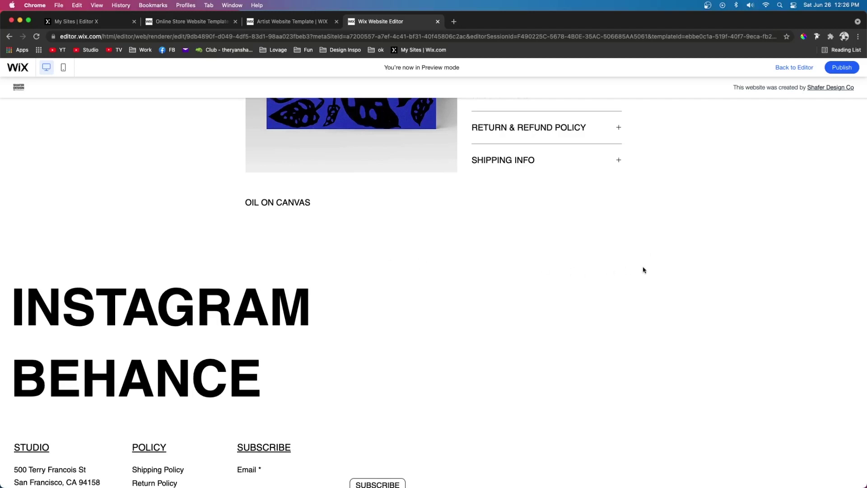
{"action": "scroll", "coordinate": [522, 253], "scroll_direction": "up", "scroll_amount": 7}
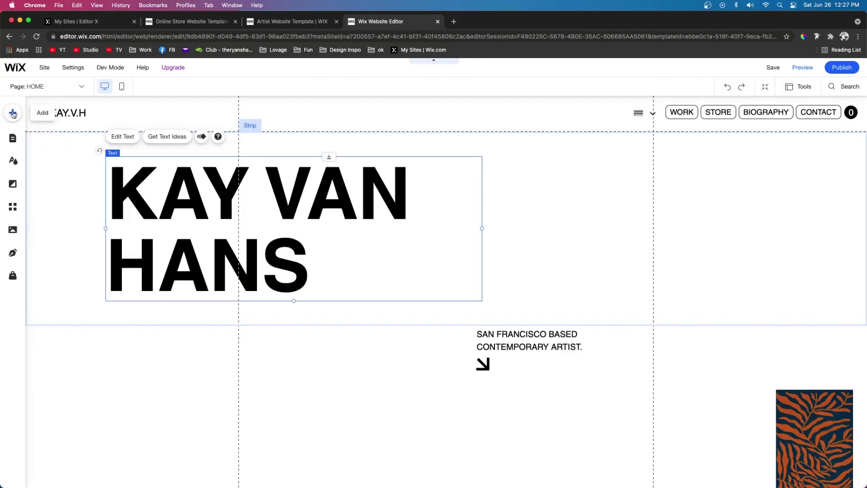
Step: Add the Content Manager's Custom preset to the site as a collection named 'Shop Content'
{"action": "left_click", "coordinate": [13, 113]}
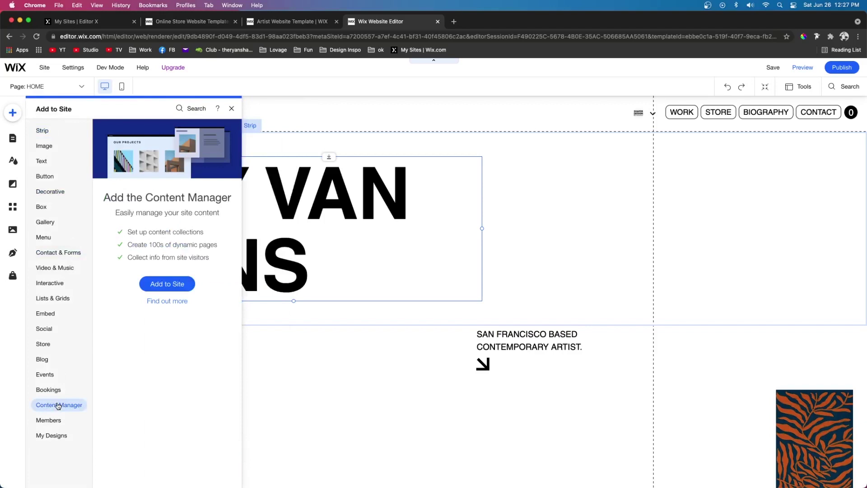
{"action": "left_click", "coordinate": [152, 284]}
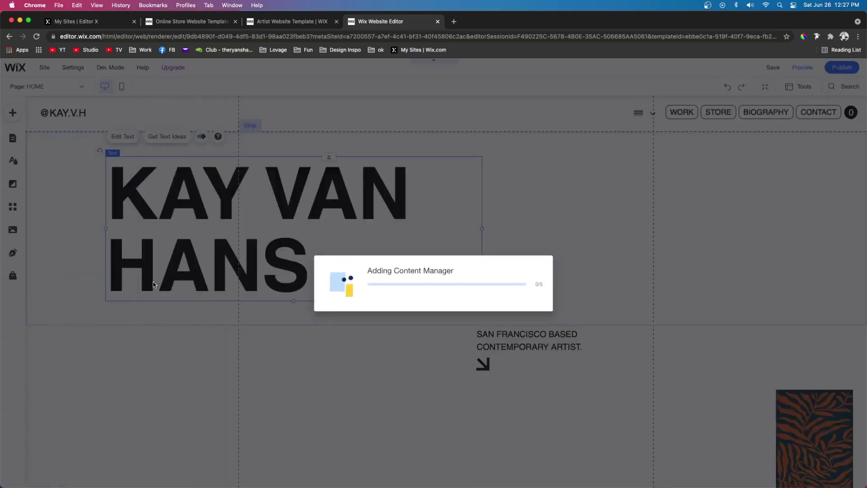
{"action": "scroll", "coordinate": [360, 280], "scroll_direction": "down", "scroll_amount": 3}
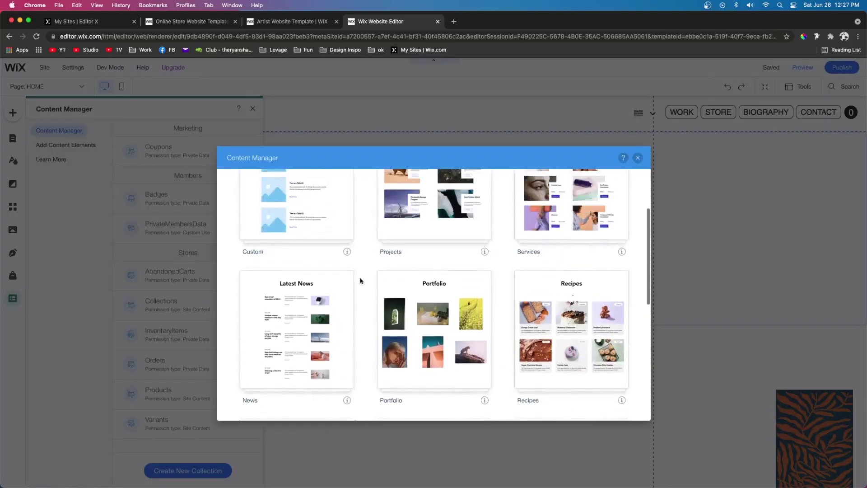
{"action": "scroll", "coordinate": [360, 280], "scroll_direction": "up", "scroll_amount": 3}
{"action": "mouse_move", "coordinate": [286, 298]}
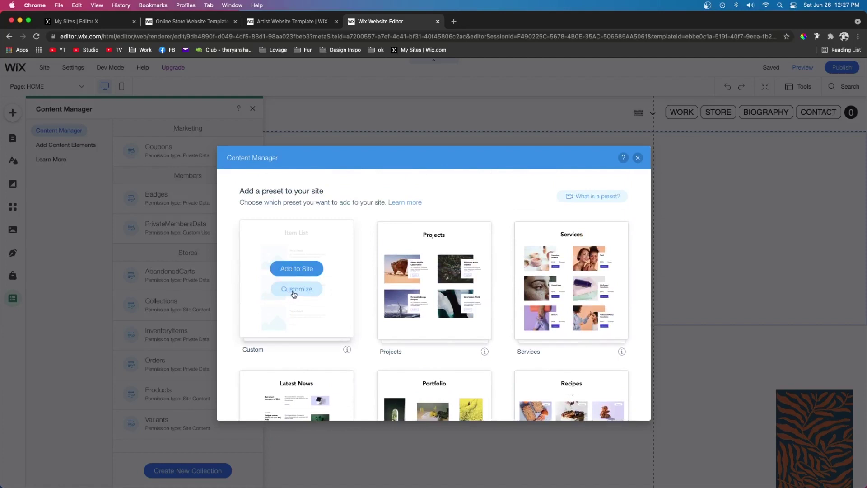
{"action": "left_click", "coordinate": [296, 289]}
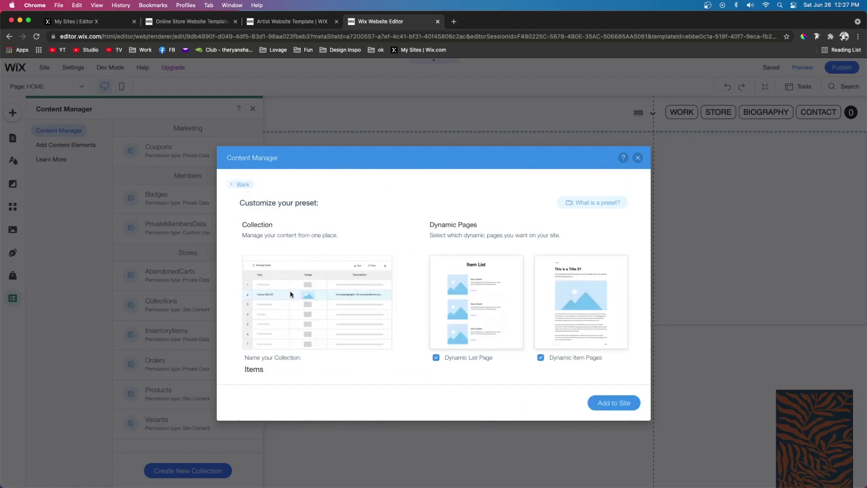
{"action": "left_click", "coordinate": [290, 369]}
{"action": "type", "text": "Shop Content"}
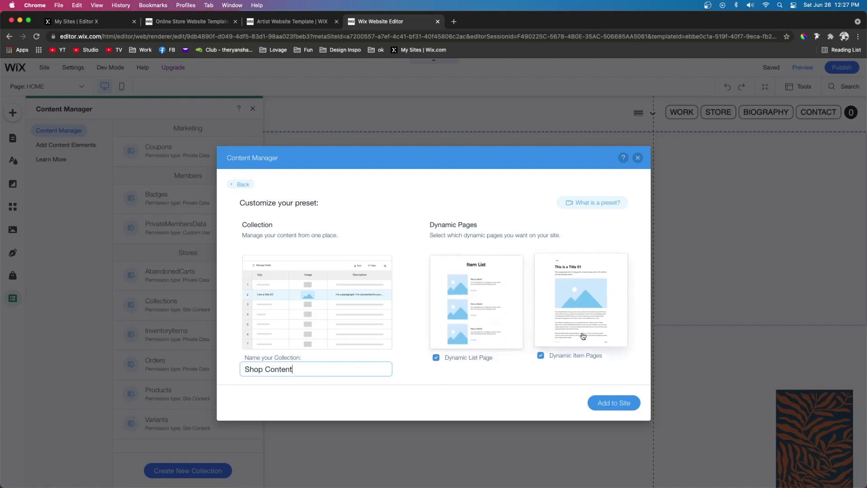
{"action": "left_click", "coordinate": [610, 403]}
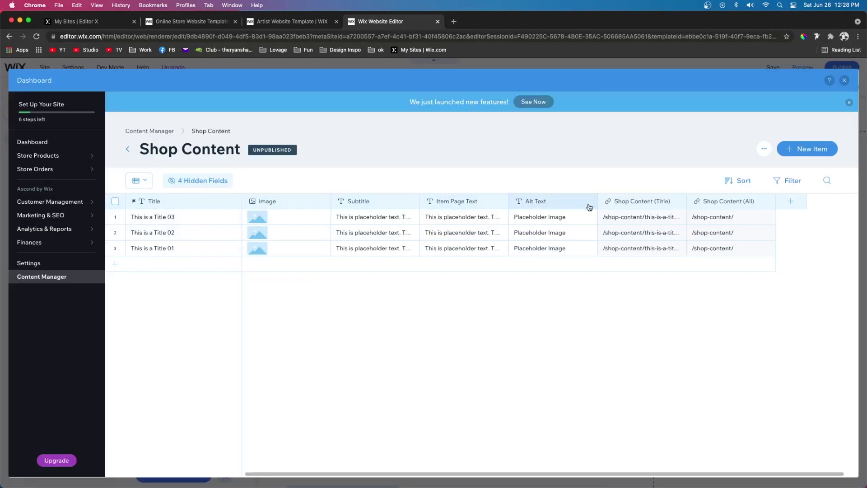
Step: Delete the Alt Text field from the Shop Content collection
{"action": "left_click", "coordinate": [554, 206]}
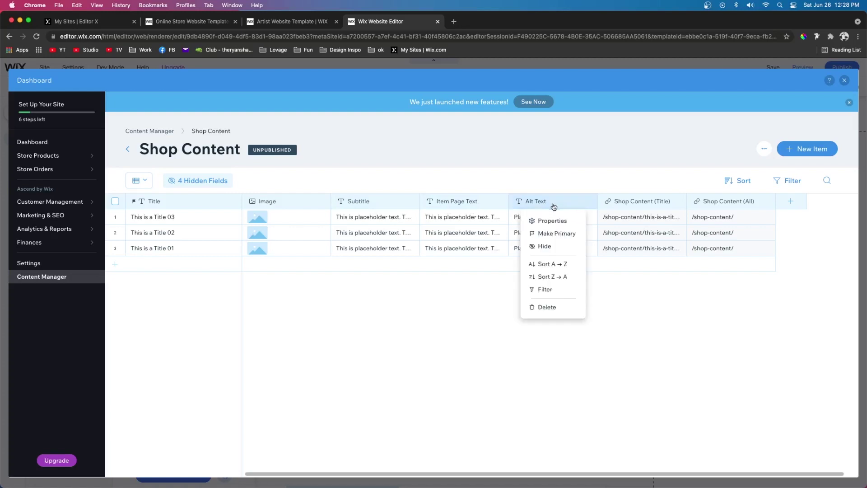
{"action": "left_click", "coordinate": [547, 308]}
{"action": "left_click", "coordinate": [500, 312]}
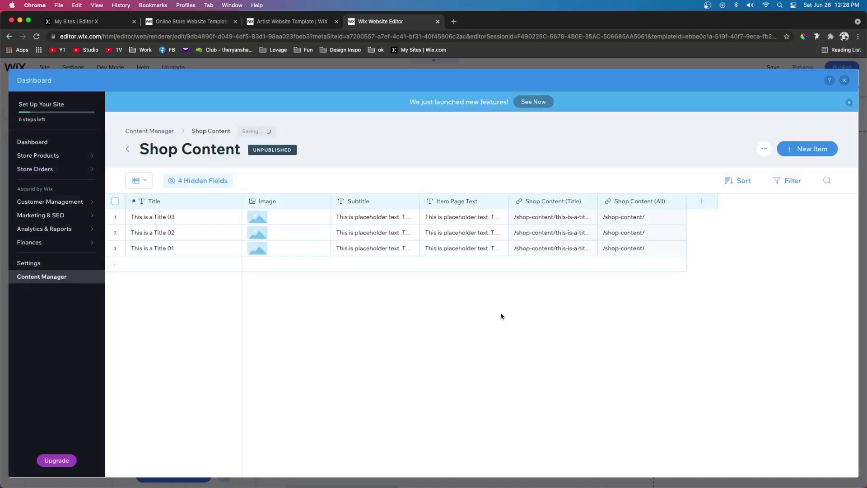
Step: Add a 'Product' Reference field linked to the Products collection
{"action": "left_click", "coordinate": [261, 203]}
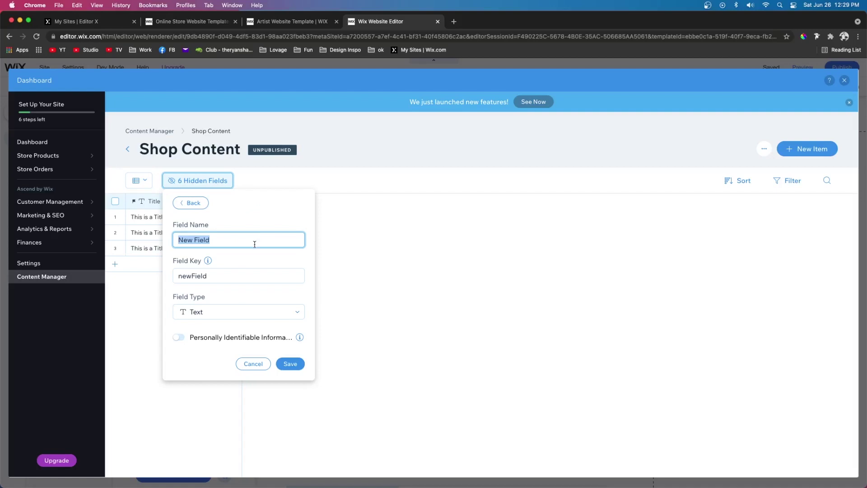
{"action": "type", "text": "Product"}
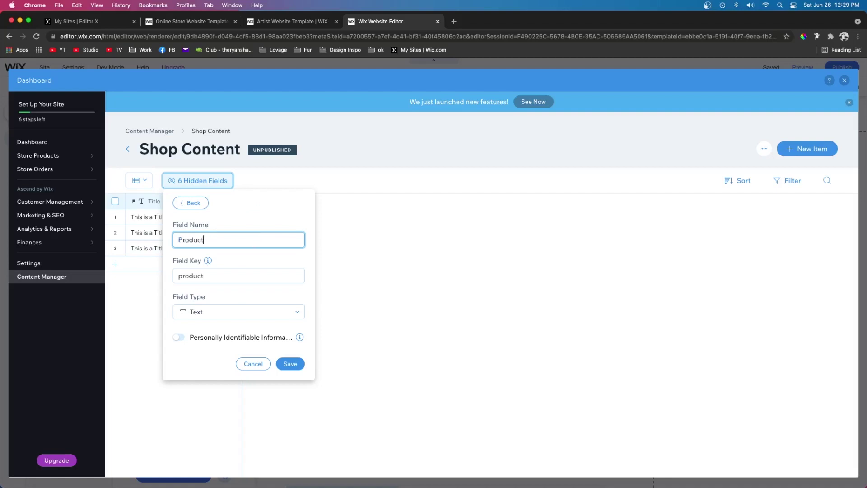
{"action": "left_click", "coordinate": [238, 311]}
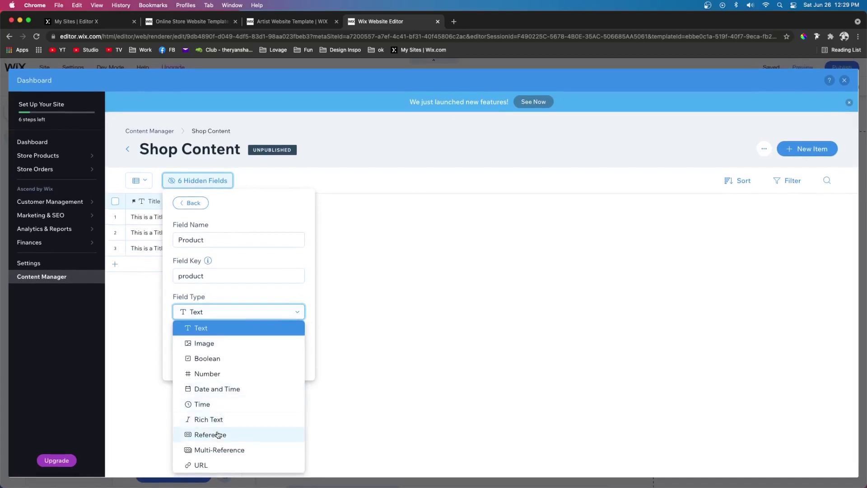
{"action": "left_click", "coordinate": [219, 435]}
{"action": "left_click", "coordinate": [282, 350]}
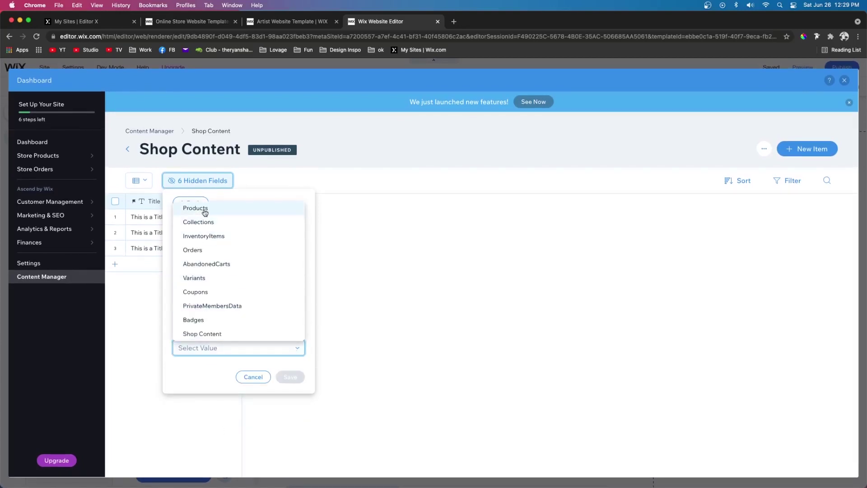
{"action": "left_click", "coordinate": [206, 210]}
{"action": "left_click", "coordinate": [291, 377]}
{"action": "left_click", "coordinate": [455, 334]}
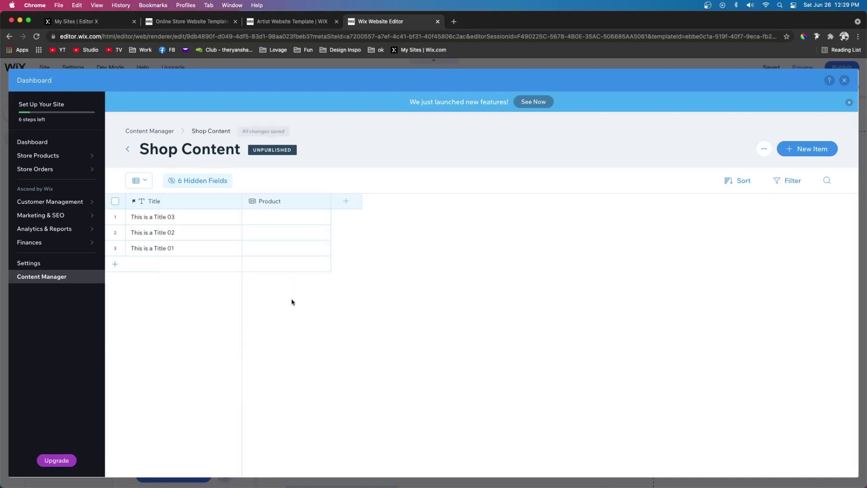
{"action": "left_click", "coordinate": [844, 81]}
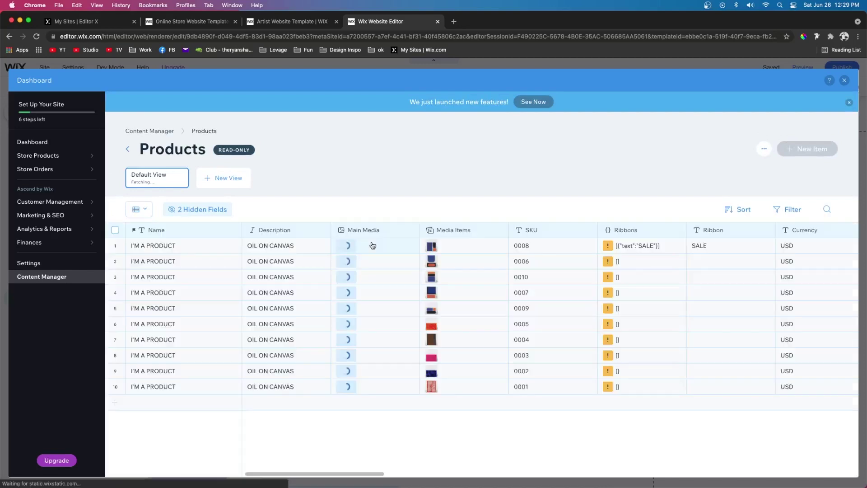
Step: Look across the Products collection's columns, then go back to Shop Content
{"action": "mouse_move", "coordinate": [221, 152]}
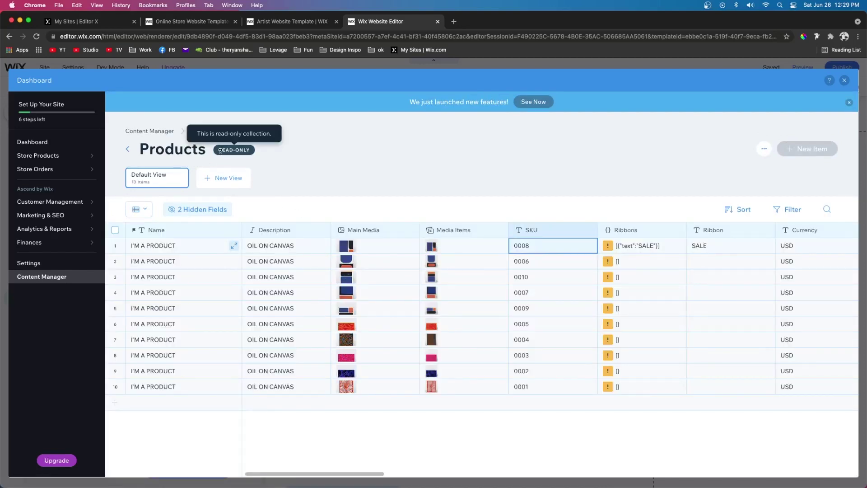
{"action": "scroll", "coordinate": [580, 258], "scroll_direction": "right", "scroll_amount": 10}
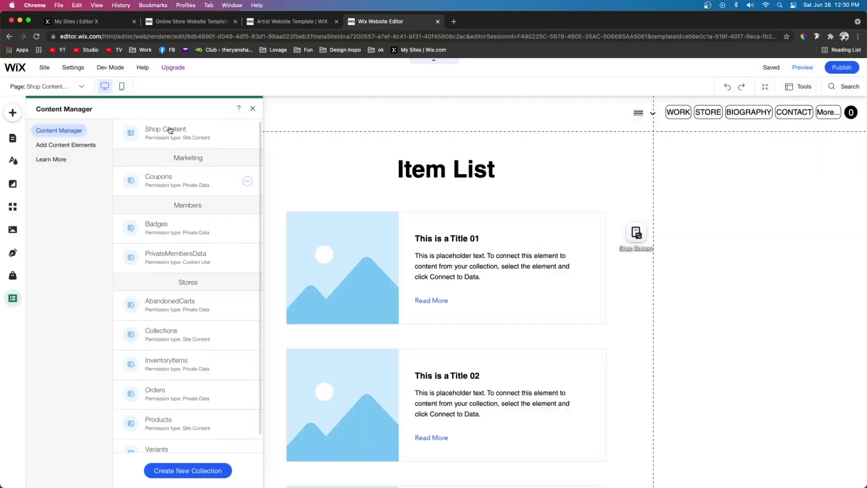
{"action": "left_click", "coordinate": [169, 130]}
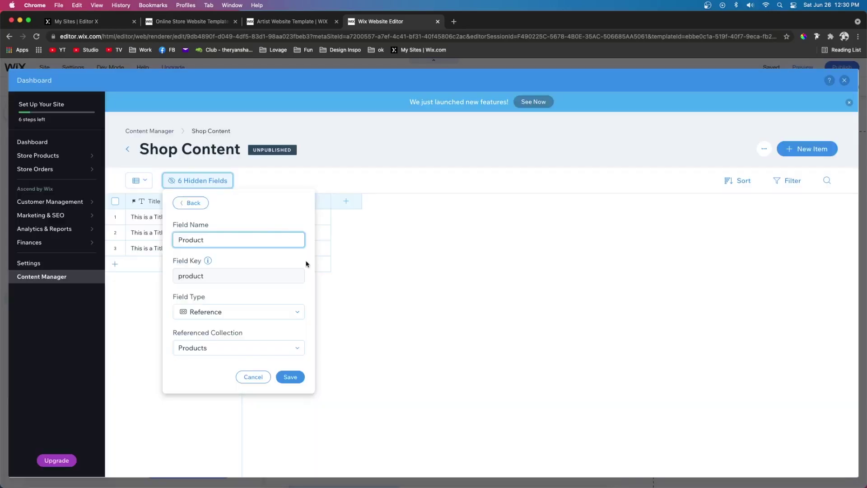
Step: Re-save the Product field settings and link a store product to the first item
{"action": "left_click", "coordinate": [366, 237]}
{"action": "left_click", "coordinate": [269, 202]}
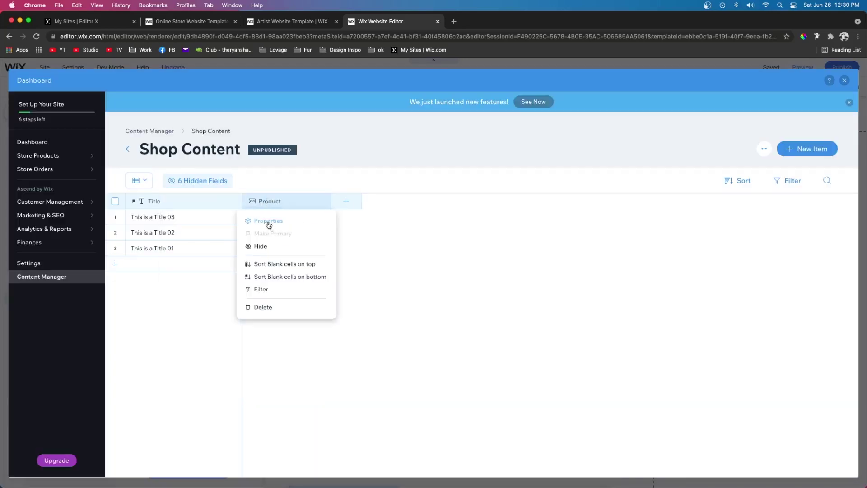
{"action": "left_click", "coordinate": [268, 222]}
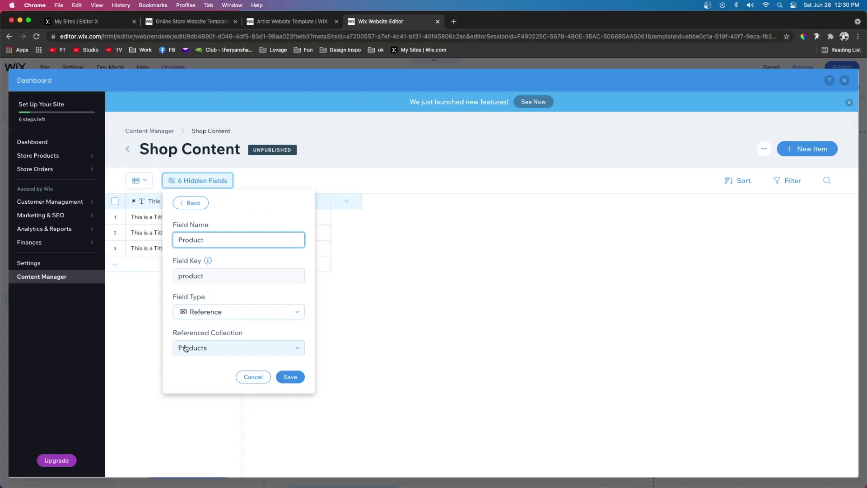
{"action": "left_click", "coordinate": [290, 376]}
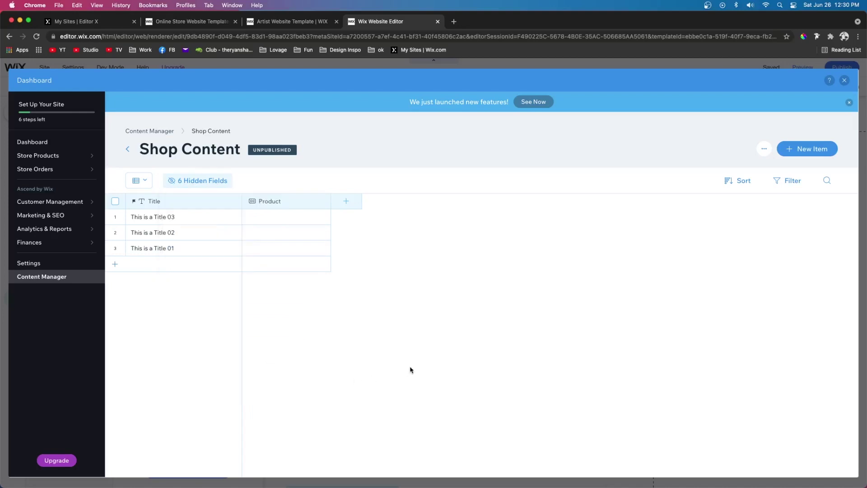
{"action": "left_click", "coordinate": [251, 221]}
{"action": "left_click", "coordinate": [257, 221]}
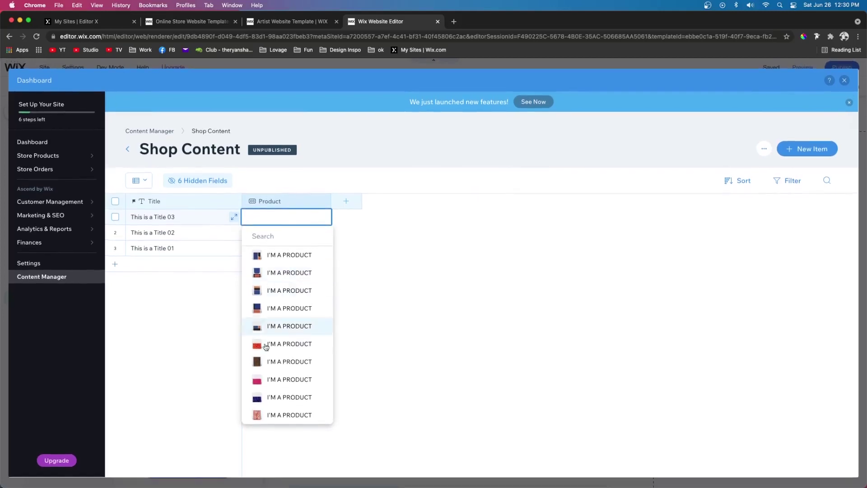
{"action": "left_click", "coordinate": [275, 267]}
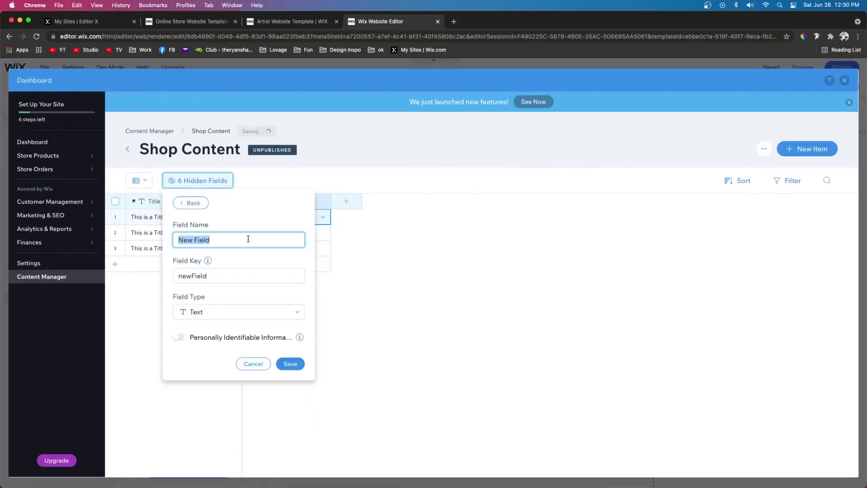
Step: Add a field named 'Audio' of type Audio
{"action": "type", "text": "Audio"}
{"action": "left_click", "coordinate": [234, 311]}
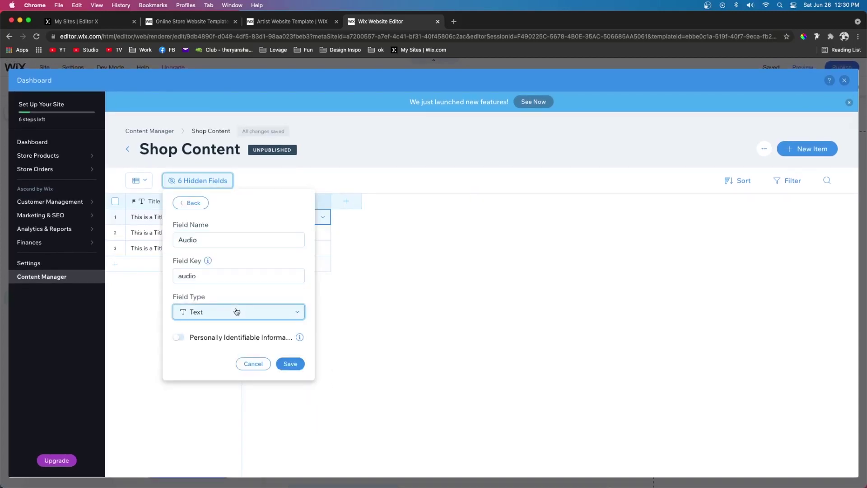
{"action": "scroll", "coordinate": [230, 401], "scroll_direction": "down", "scroll_amount": 3}
{"action": "scroll", "coordinate": [213, 409], "scroll_direction": "down", "scroll_amount": 2}
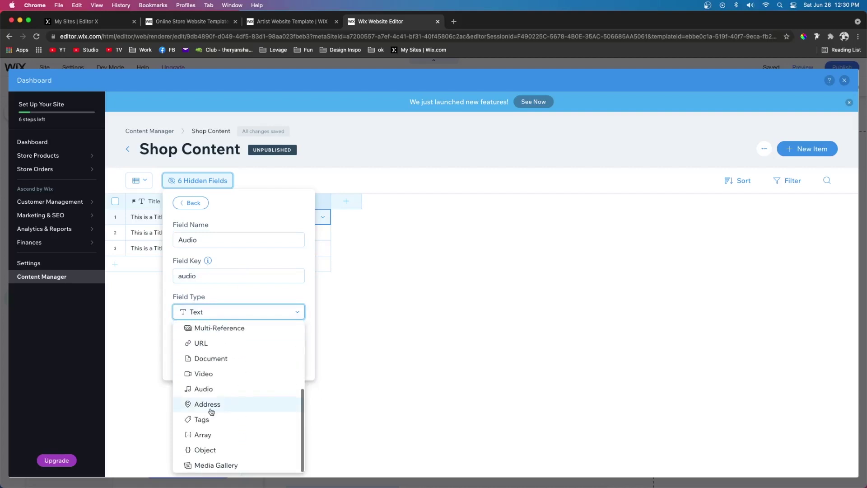
{"action": "left_click", "coordinate": [204, 387]}
{"action": "left_click", "coordinate": [290, 341]}
Step: Add a field named 'Video' of type Video
{"action": "left_click", "coordinate": [440, 202]}
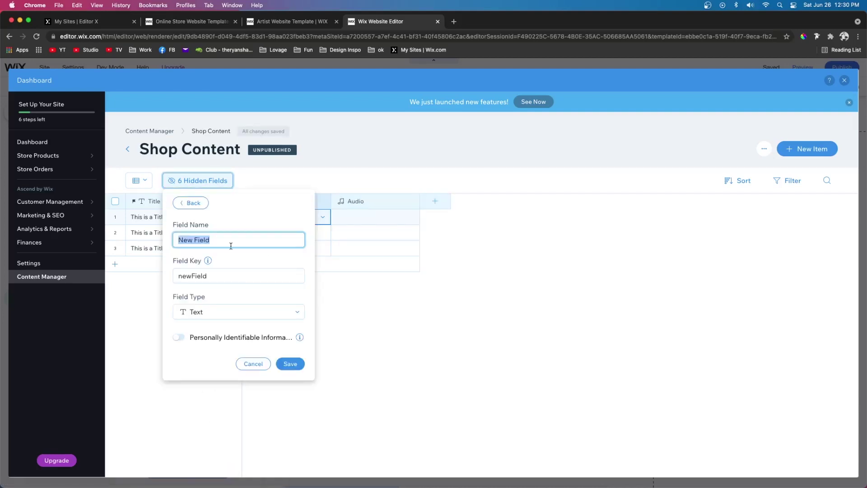
{"action": "type", "text": "Video"}
{"action": "left_click", "coordinate": [218, 312]}
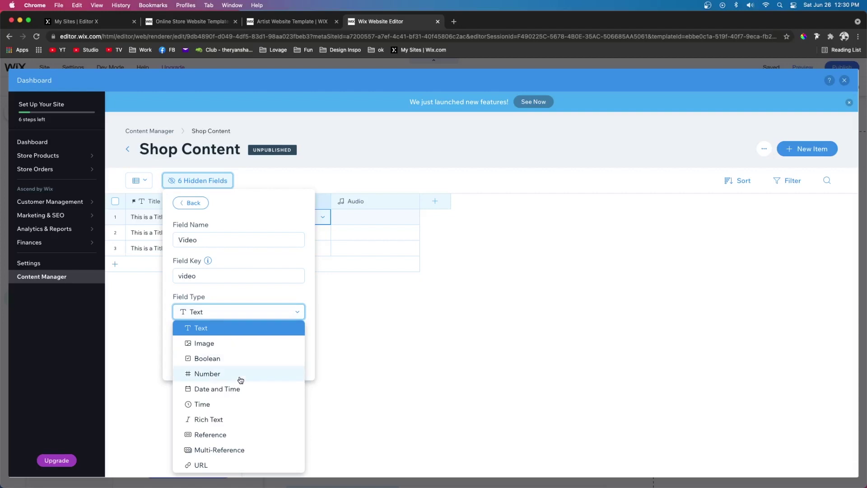
{"action": "scroll", "coordinate": [240, 378], "scroll_direction": "down", "scroll_amount": 3}
{"action": "left_click", "coordinate": [215, 374]}
{"action": "left_click", "coordinate": [289, 341]}
Step: Link a store product to the second and third items
{"action": "left_click", "coordinate": [286, 233]}
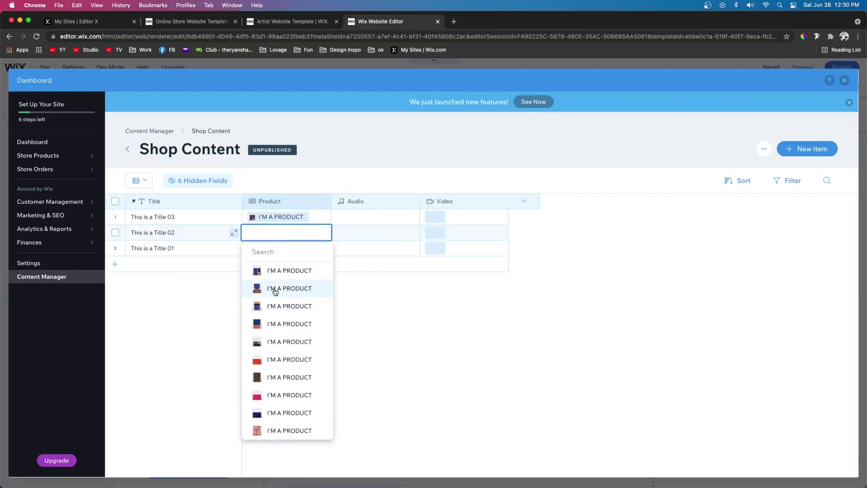
{"action": "left_click", "coordinate": [275, 289]}
{"action": "left_click", "coordinate": [265, 248]}
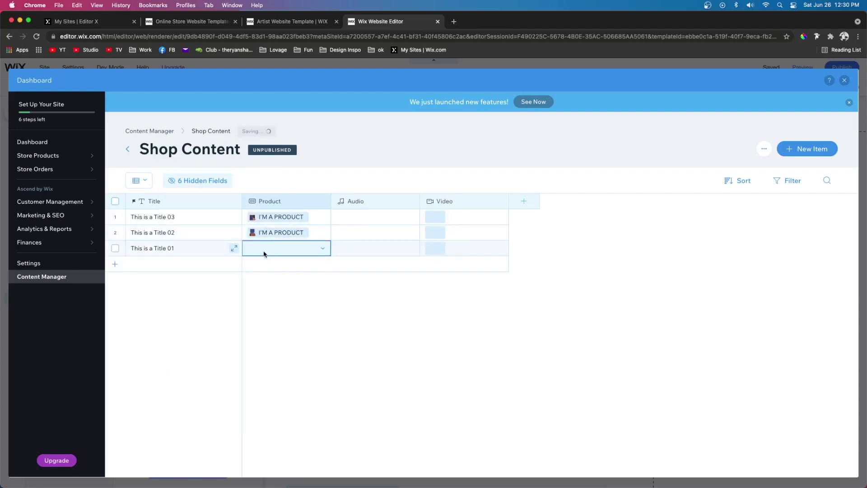
{"action": "left_click", "coordinate": [265, 254]}
Step: Add more items up to ten, linking a store product to each
{"action": "left_click", "coordinate": [271, 333]}
{"action": "left_click", "coordinate": [266, 280]}
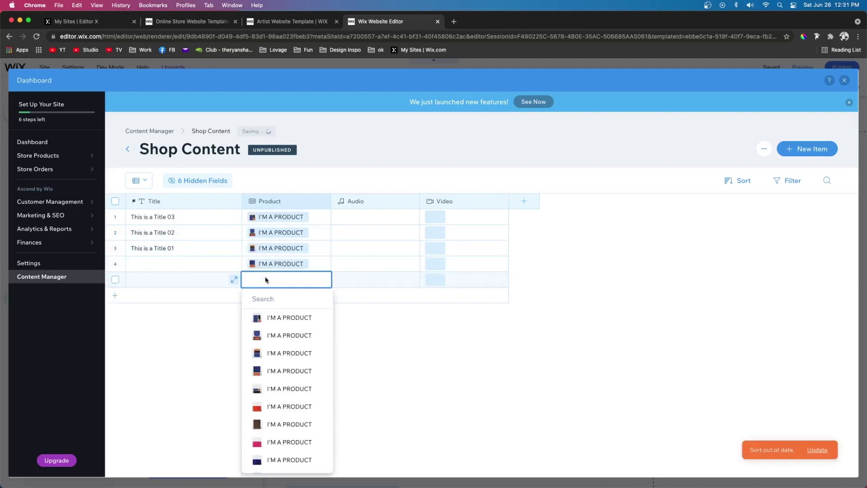
{"action": "left_click", "coordinate": [284, 389]}
{"action": "left_click", "coordinate": [271, 295]}
{"action": "left_click", "coordinate": [272, 423]}
{"action": "left_click", "coordinate": [274, 312]}
{"action": "left_click", "coordinate": [280, 456]}
{"action": "left_click", "coordinate": [277, 326]}
{"action": "left_click", "coordinate": [280, 452]}
{"action": "left_click", "coordinate": [268, 342]}
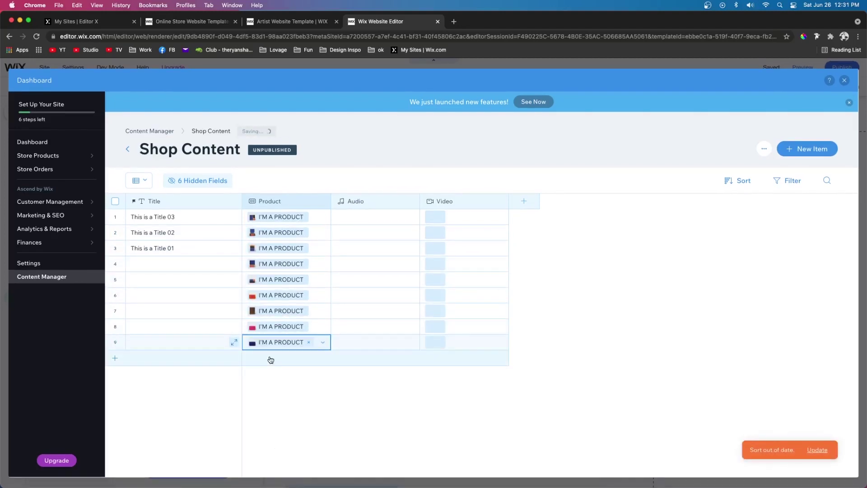
{"action": "left_click", "coordinate": [270, 359]}
Step: Title the first five items Product 1 through Product 5
{"action": "double_click", "coordinate": [153, 217]}
{"action": "type", "text": "Product 1"}
{"action": "double_click", "coordinate": [153, 232]}
{"action": "type", "text": "Product 2"}
{"action": "double_click", "coordinate": [169, 248]}
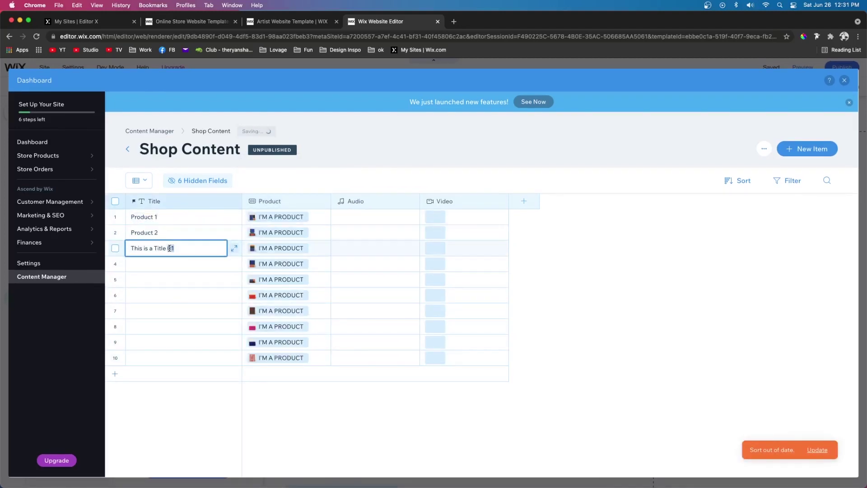
{"action": "type", "text": "Product 3"}
{"action": "double_click", "coordinate": [161, 263]}
{"action": "type", "text": "Product 4"}
{"action": "double_click", "coordinate": [157, 280]}
{"action": "type", "text": "Product 5"}
Step: Title the remaining items Product 6 through Product 10
{"action": "double_click", "coordinate": [153, 295]}
{"action": "type", "text": "Product 6"}
{"action": "double_click", "coordinate": [149, 311]}
{"action": "left_click", "coordinate": [142, 342]}
{"action": "type", "text": "Product"}
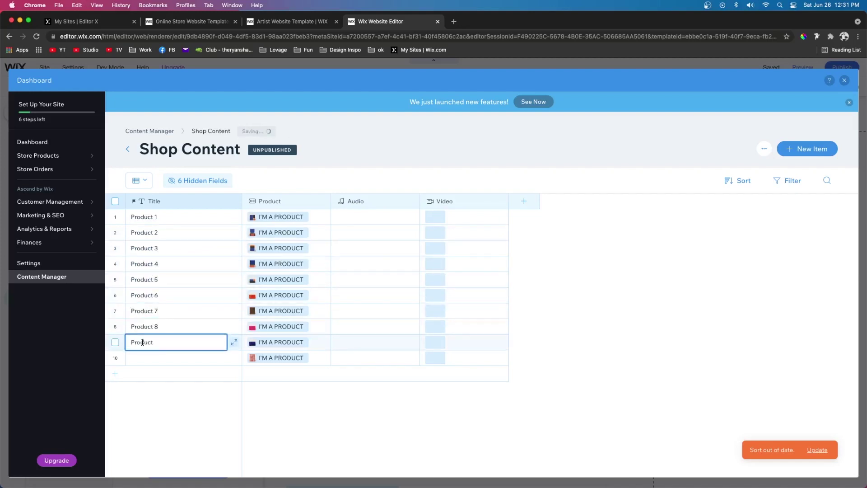
{"action": "type", "text": " 9"}
{"action": "double_click", "coordinate": [144, 358]}
{"action": "type", "text": "Product 10"}
{"action": "left_click", "coordinate": [347, 217]}
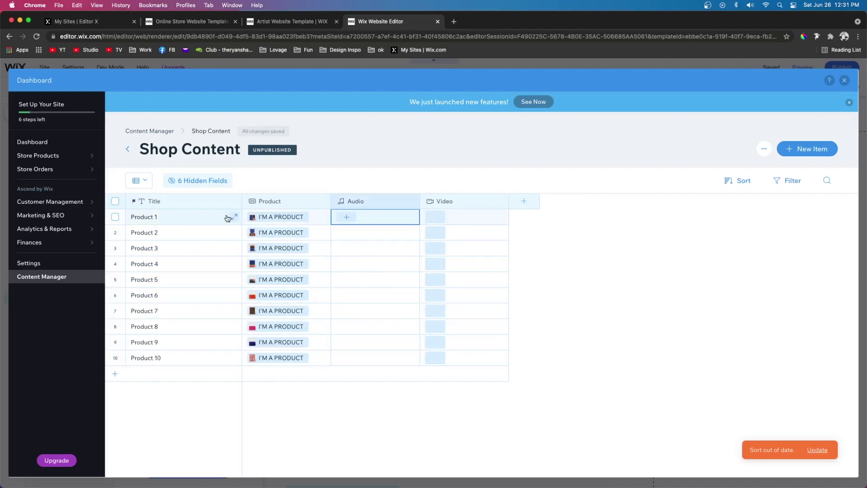
Step: Add the uploaded audio track and video to Product 1
{"action": "left_click", "coordinate": [347, 220]}
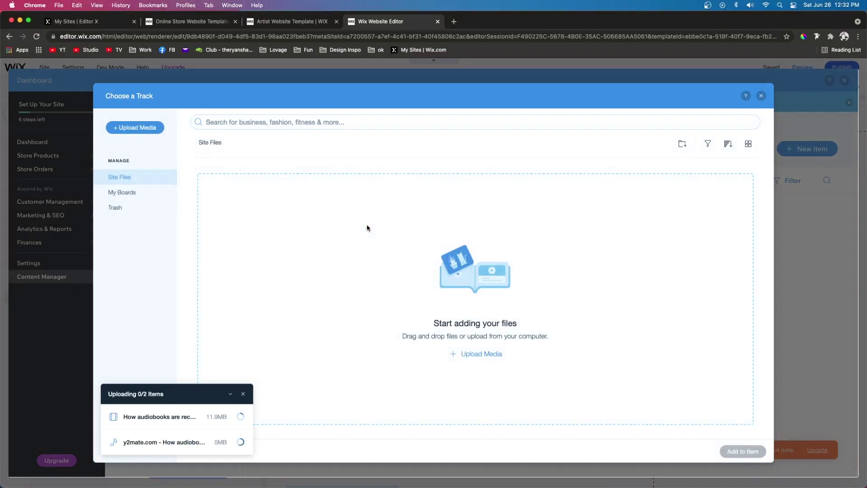
{"action": "double_click", "coordinate": [307, 220]}
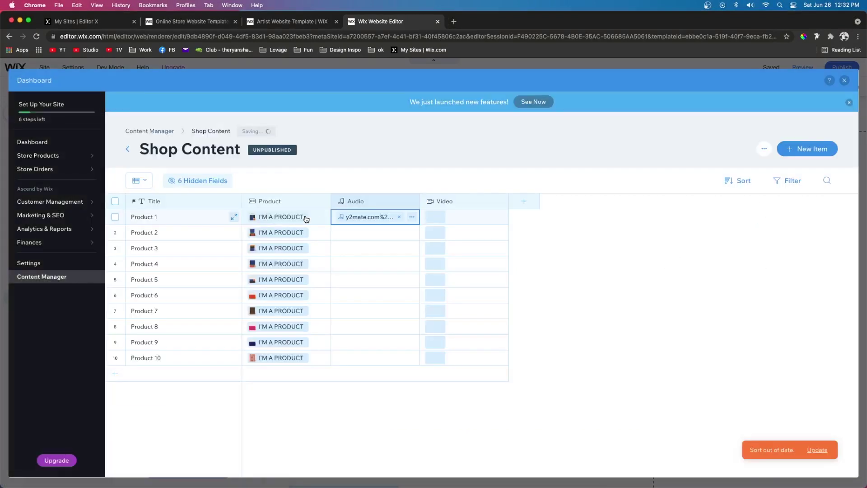
{"action": "left_click", "coordinate": [438, 223]}
{"action": "left_click", "coordinate": [435, 217]}
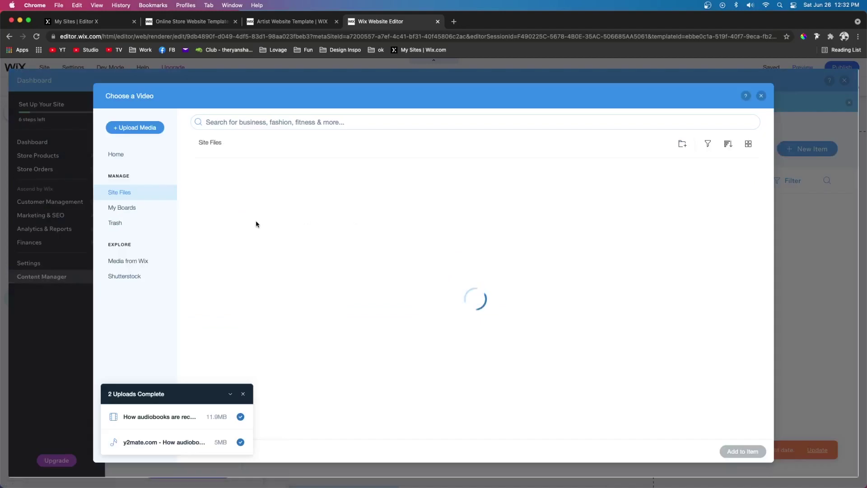
{"action": "double_click", "coordinate": [231, 212]}
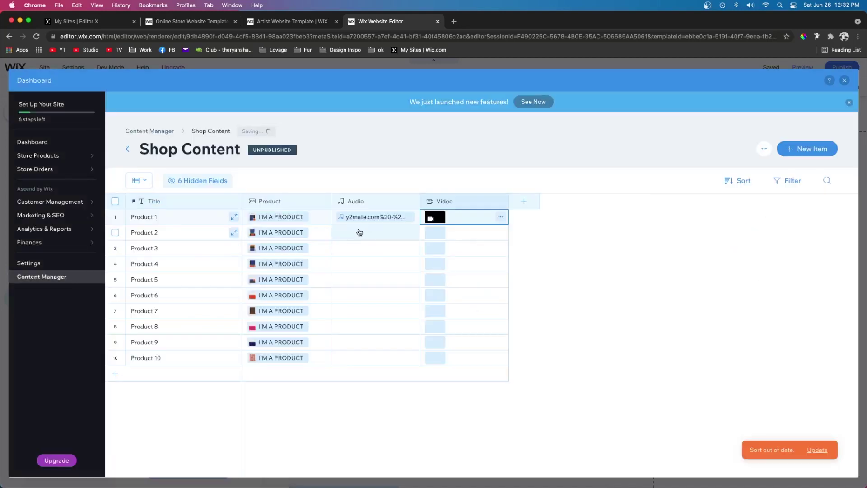
Step: Fill the Audio and Video fields of the remaining items through Product 10
{"action": "left_click", "coordinate": [347, 233]}
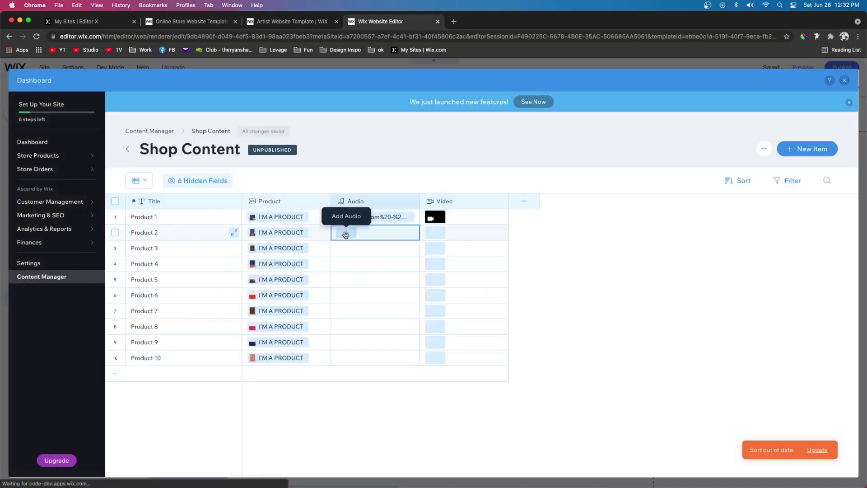
{"action": "left_click", "coordinate": [345, 233]}
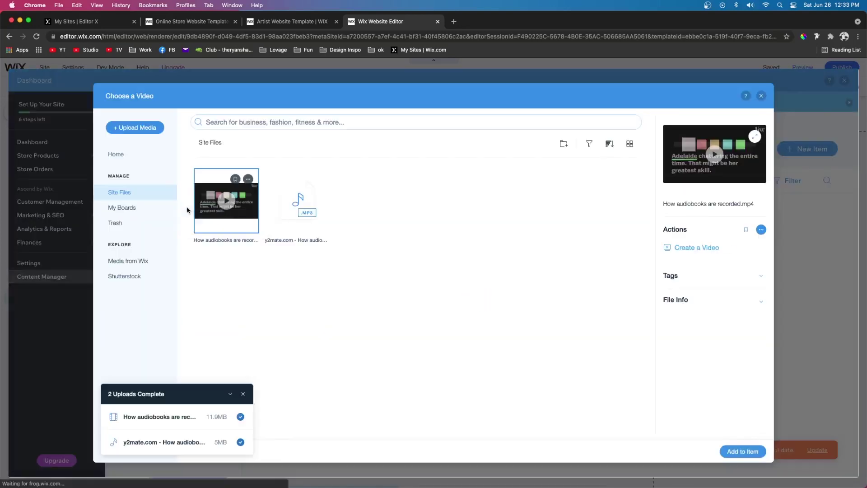
{"action": "double_click", "coordinate": [226, 201]}
{"action": "left_click", "coordinate": [437, 357]}
{"action": "key", "text": "ctrl+v"}
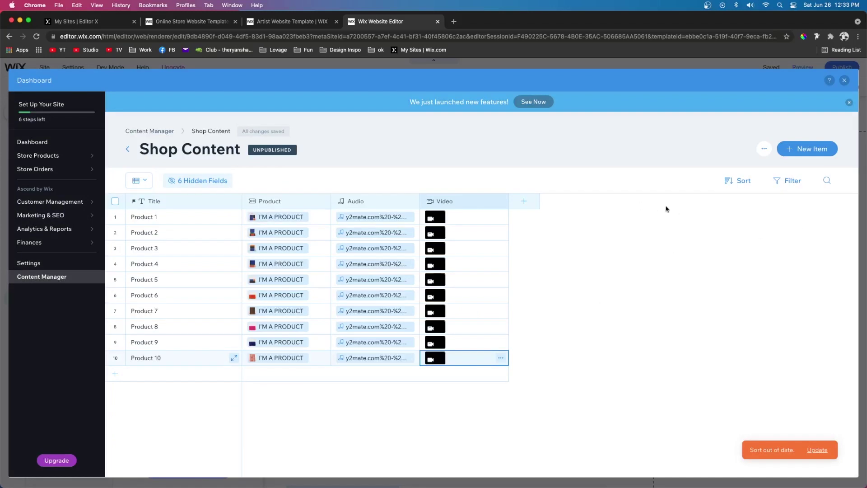
{"action": "left_click", "coordinate": [844, 80]}
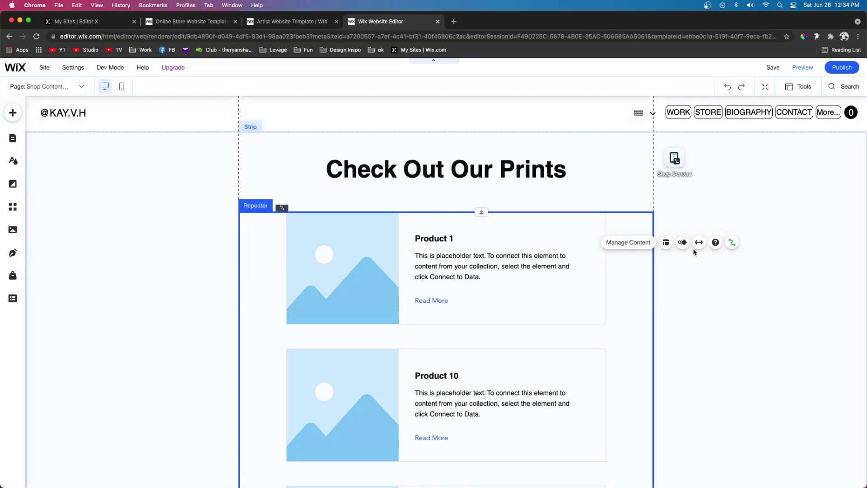
Step: Stretch the product repeater to full width with 60 px side margins
{"action": "left_click", "coordinate": [700, 244]}
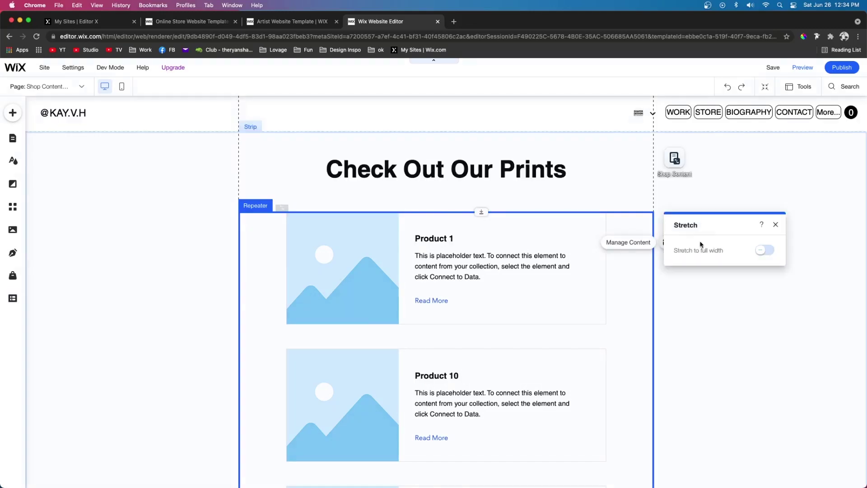
{"action": "left_click", "coordinate": [768, 251]}
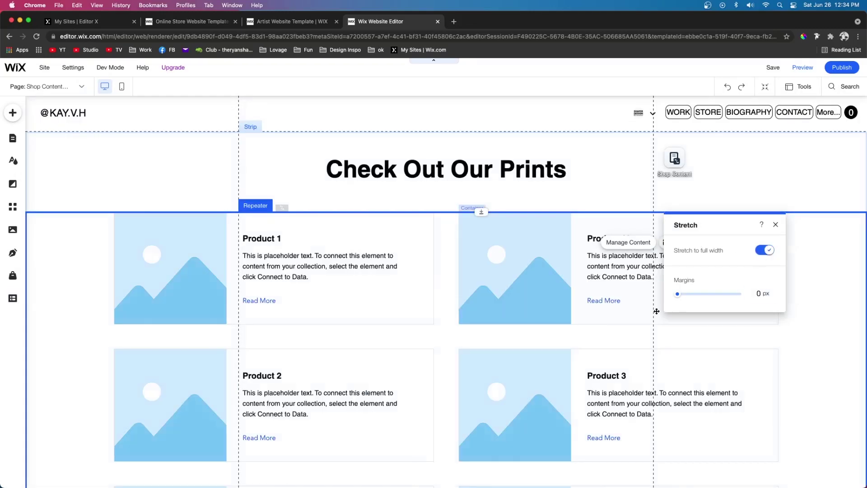
{"action": "left_click", "coordinate": [754, 297]}
{"action": "type", "text": "6"}
{"action": "key", "text": "Return"}
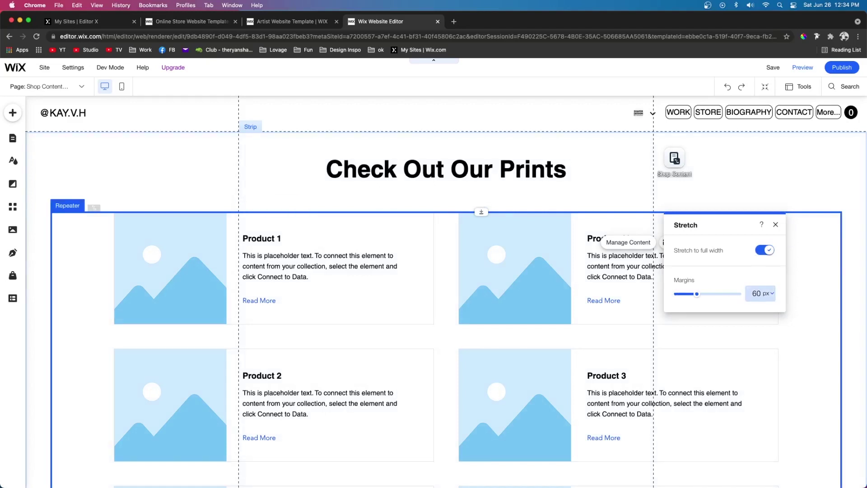
Step: Delete the title, description, Read More button and image from the repeater items
{"action": "left_click", "coordinate": [253, 239]}
{"action": "left_click", "coordinate": [226, 238]}
{"action": "key", "text": "Delete"}
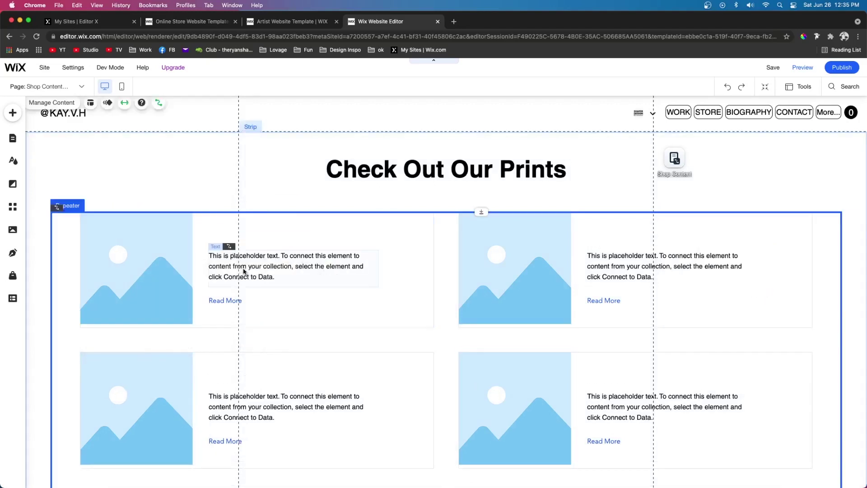
{"action": "left_click", "coordinate": [244, 271]}
{"action": "key", "text": "Delete"}
{"action": "left_click", "coordinate": [226, 300]}
{"action": "key", "text": "Delete"}
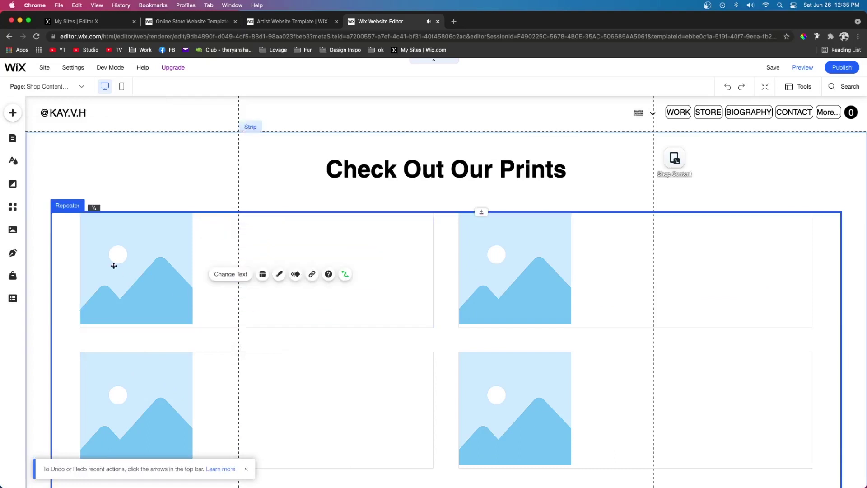
{"action": "left_click", "coordinate": [114, 265]}
{"action": "key", "text": "Delete"}
Step: Make the item containers taller and narrower so four fit per row (421 × 526)
{"action": "left_click", "coordinate": [267, 321]}
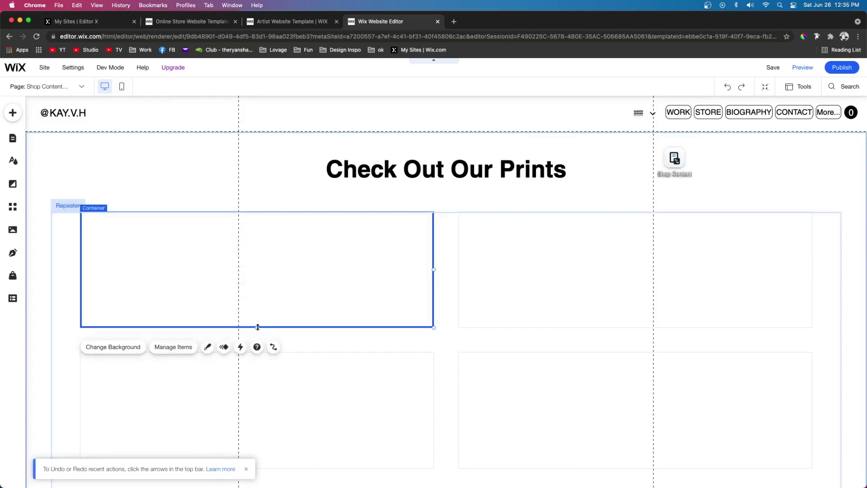
{"action": "left_click_drag", "start_coordinate": [257, 327], "coordinate": [255, 382]}
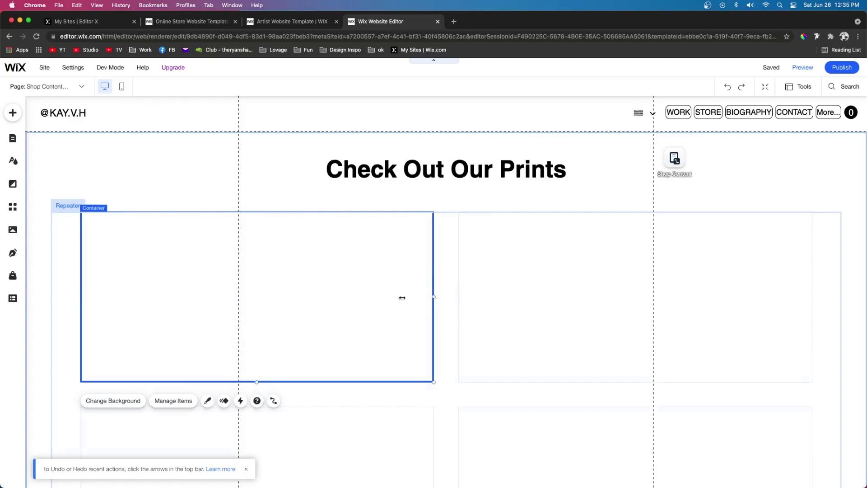
{"action": "left_click_drag", "start_coordinate": [402, 297], "coordinate": [239, 295]}
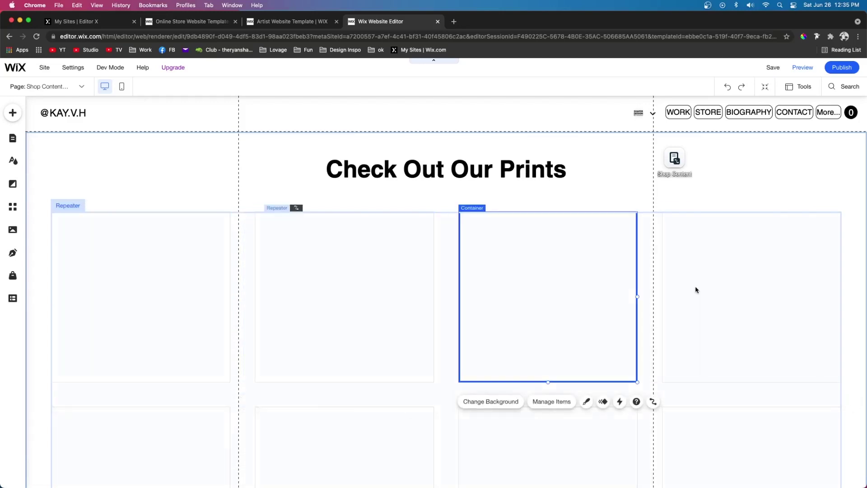
{"action": "scroll", "coordinate": [135, 280], "scroll_direction": "down", "scroll_amount": 3}
{"action": "left_click_drag", "start_coordinate": [140, 287], "coordinate": [137, 339]}
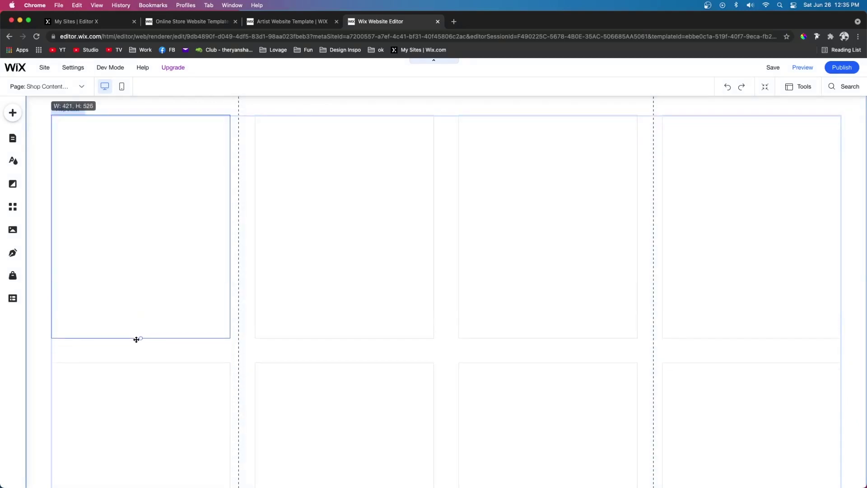
{"action": "left_click_drag", "start_coordinate": [137, 339], "coordinate": [137, 340]}
Step: Add the pink print image to the first repeater card and stretch it to fill the card (421 × 530)
{"action": "left_click", "coordinate": [13, 113]}
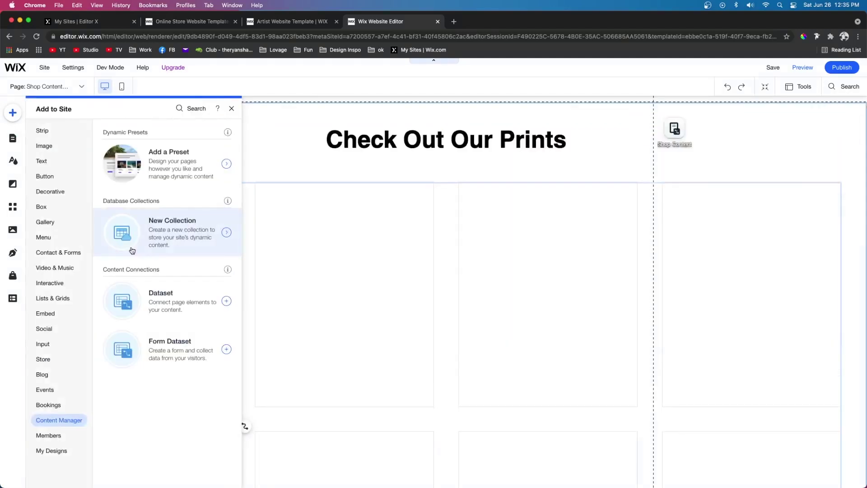
{"action": "left_click", "coordinate": [39, 146]}
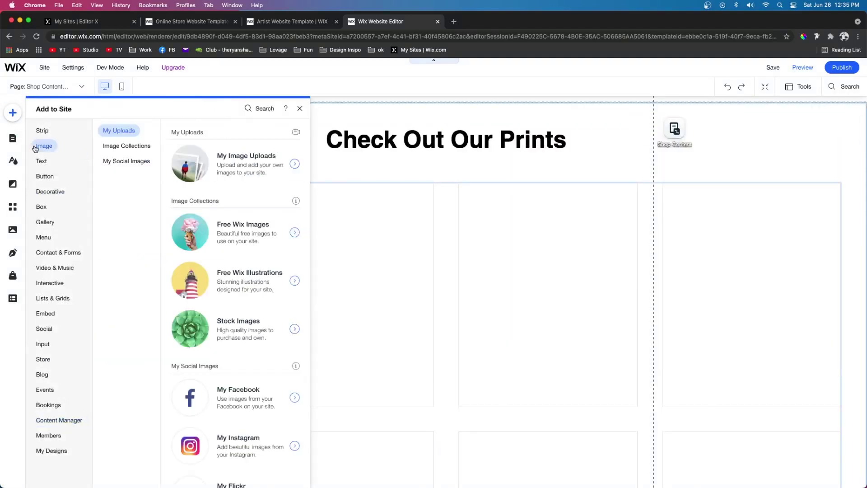
{"action": "left_click", "coordinate": [228, 169]}
{"action": "left_click_drag", "start_coordinate": [575, 100], "coordinate": [450, 281]}
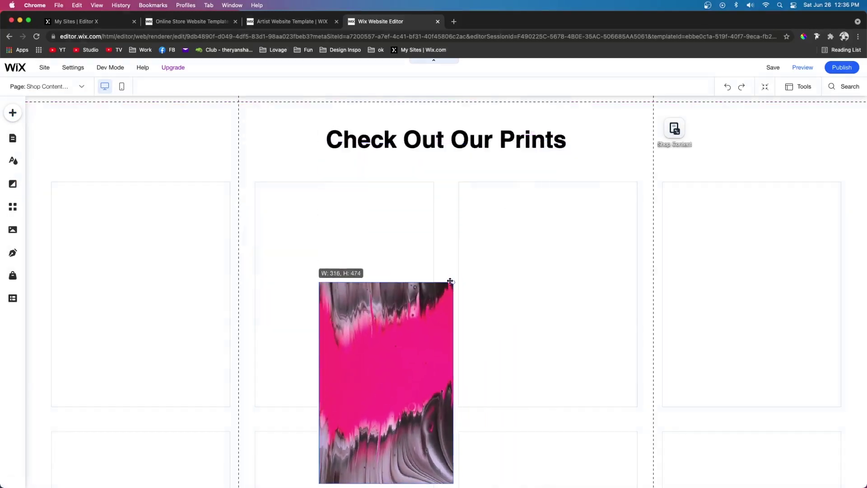
{"action": "left_click_drag", "start_coordinate": [404, 318], "coordinate": [159, 232]}
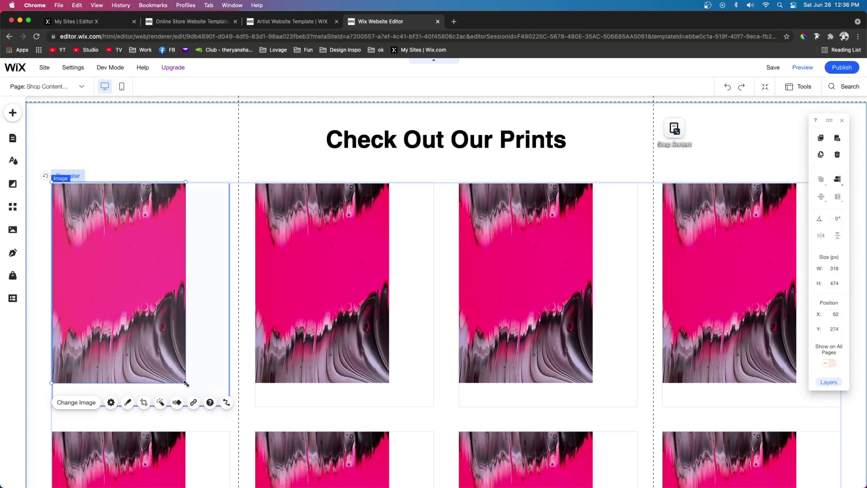
{"action": "left_click_drag", "start_coordinate": [187, 384], "coordinate": [248, 437]}
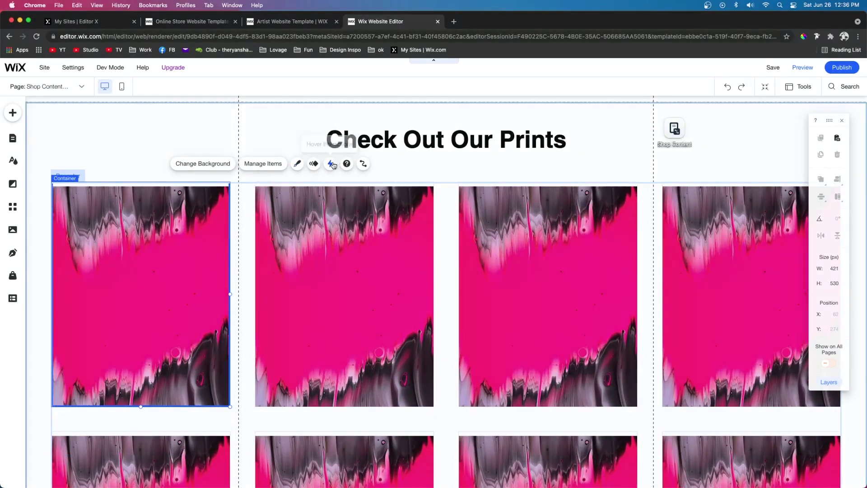
Step: Give the print cards a Grow hover effect set to 105%
{"action": "left_click", "coordinate": [329, 164]}
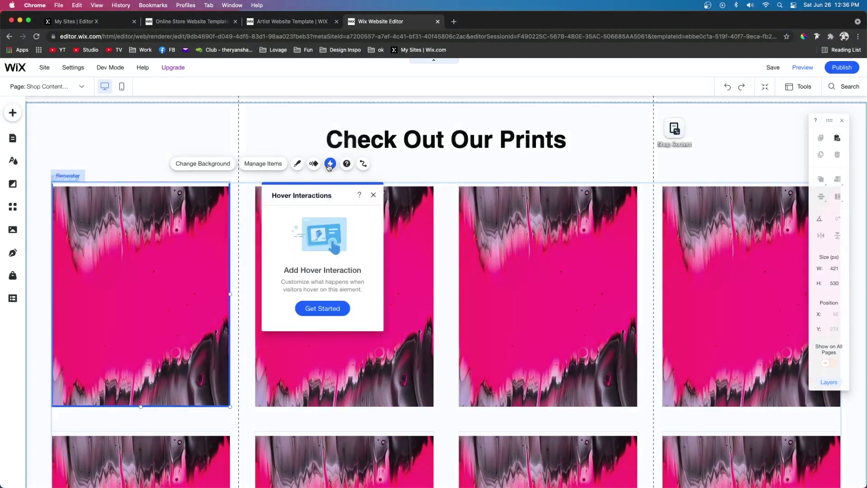
{"action": "left_click", "coordinate": [322, 309]}
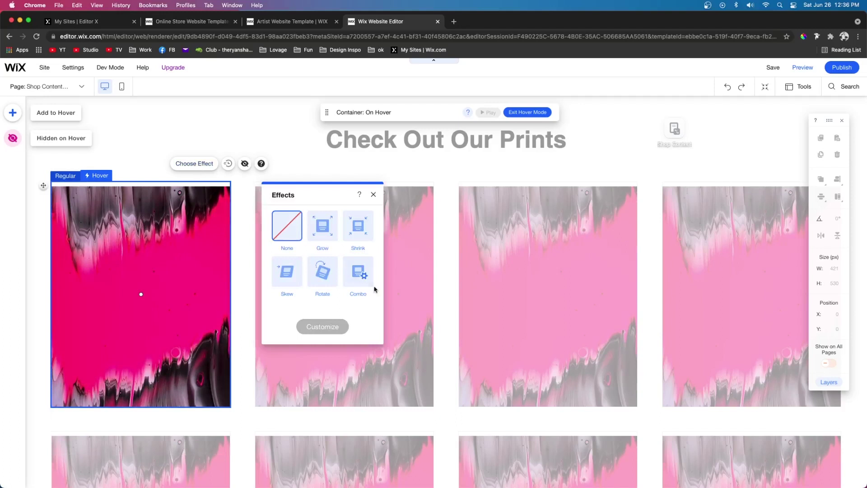
{"action": "left_click", "coordinate": [322, 228]}
{"action": "left_click", "coordinate": [320, 327]}
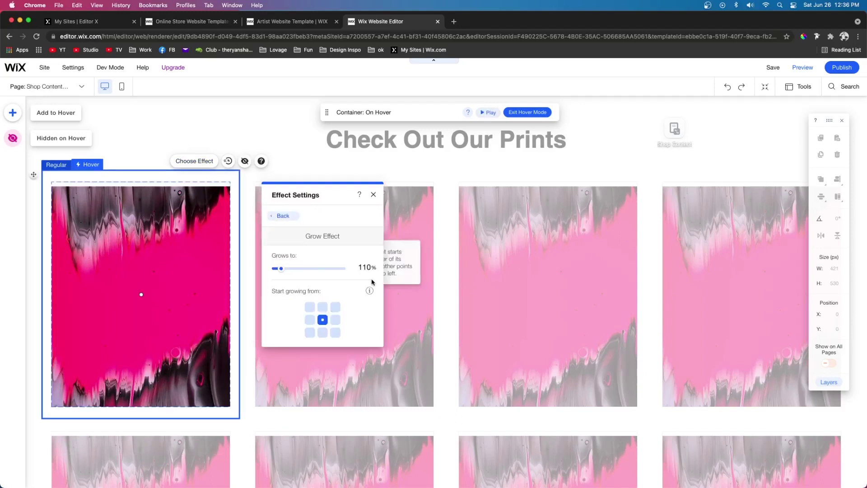
{"action": "double_click", "coordinate": [369, 267]}
{"action": "type", "text": "105"}
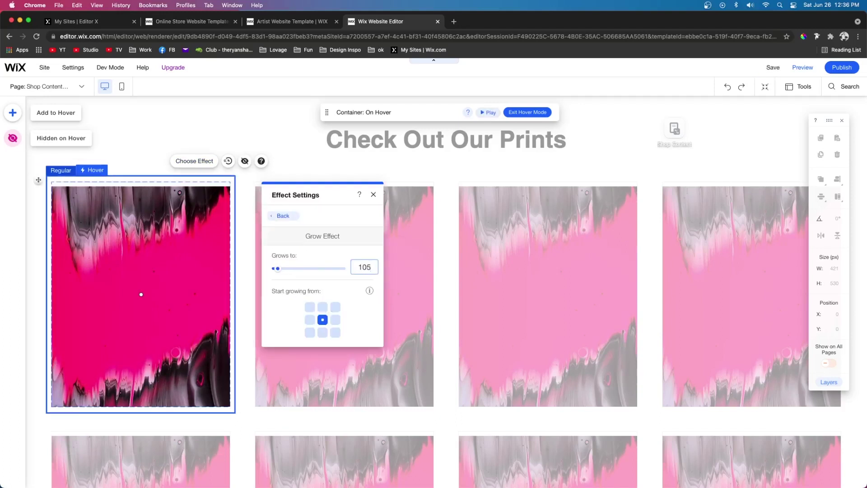
{"action": "key", "text": "Return"}
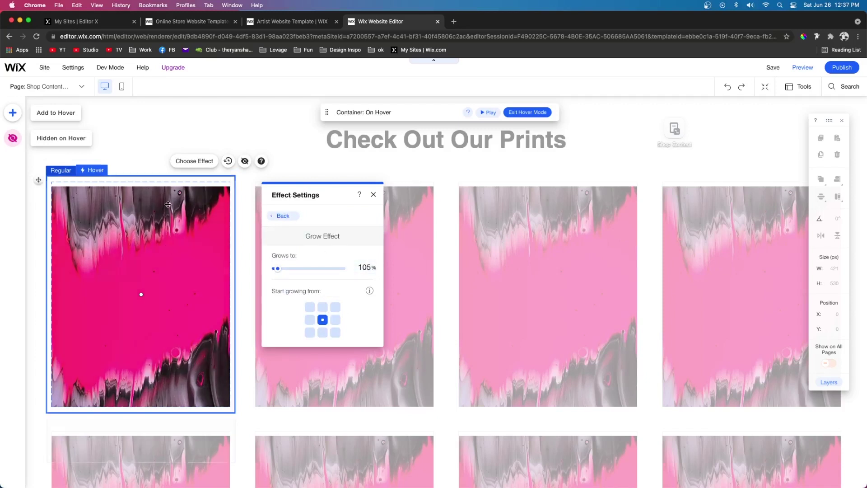
{"action": "left_click", "coordinate": [542, 289]}
Step: In hover mode, add a container box sent to back, aligned left/top, and resized to cover the card
{"action": "left_click", "coordinate": [12, 113]}
{"action": "left_click_drag", "start_coordinate": [190, 214], "coordinate": [527, 294]}
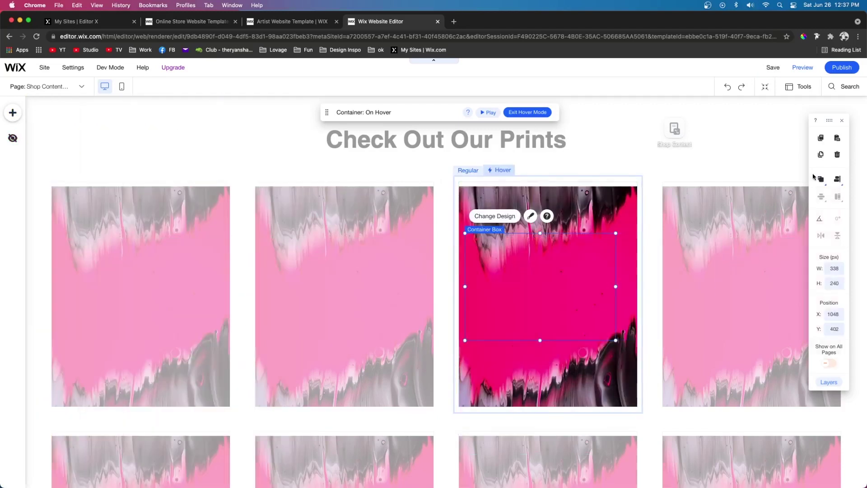
{"action": "mouse_move", "coordinate": [821, 179]}
{"action": "left_click", "coordinate": [822, 201]}
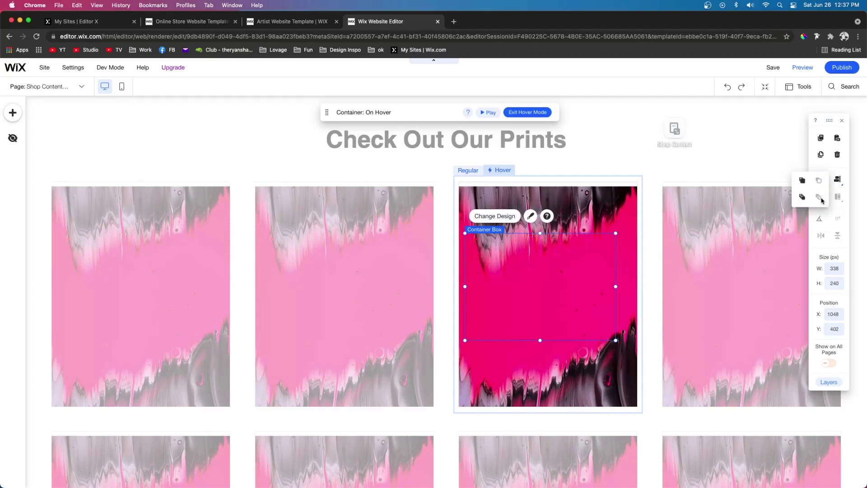
{"action": "left_click", "coordinate": [531, 216]}
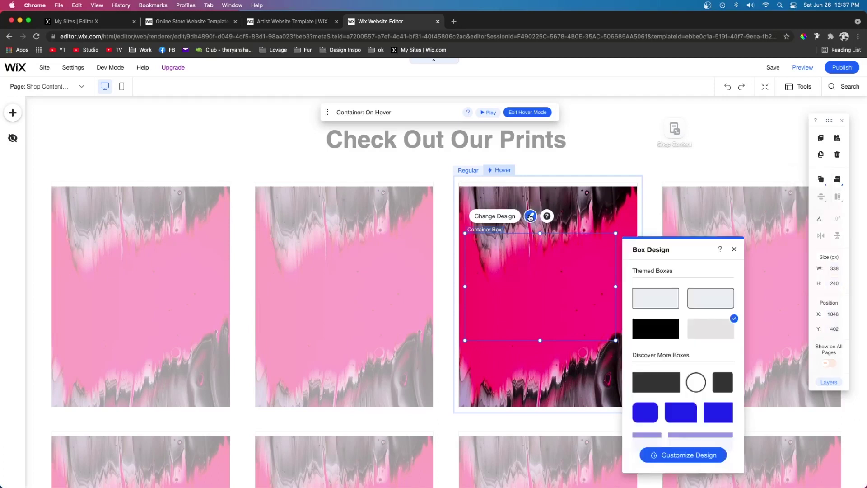
{"action": "left_click", "coordinate": [668, 457]}
{"action": "left_click_drag", "start_coordinate": [689, 336], "coordinate": [737, 337]}
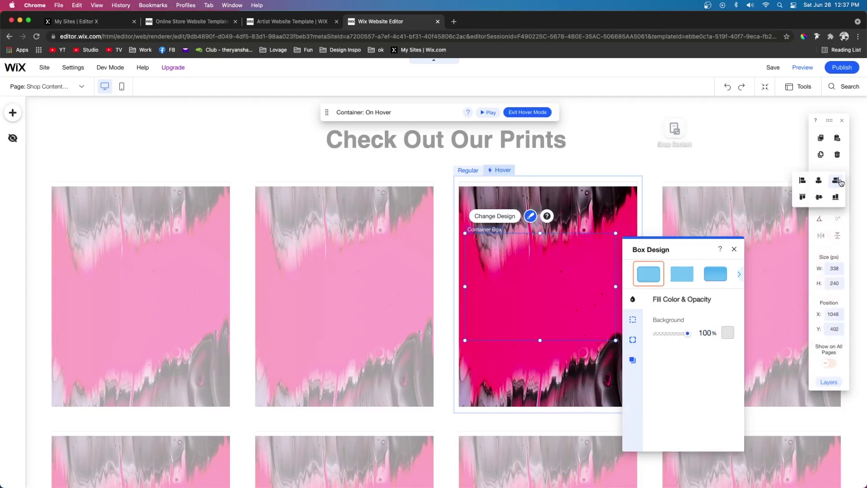
{"action": "left_click", "coordinate": [803, 197]}
{"action": "left_click", "coordinate": [804, 202]}
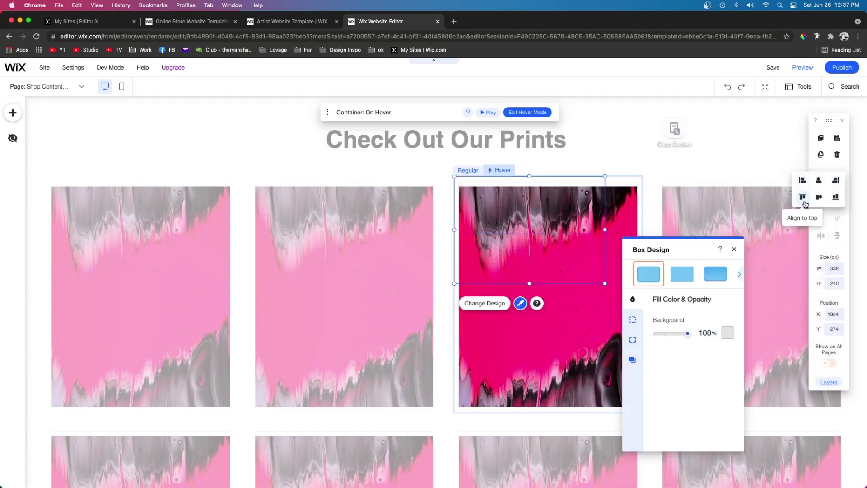
{"action": "left_click_drag", "start_coordinate": [604, 284], "coordinate": [644, 412]}
{"action": "left_click", "coordinate": [13, 112]}
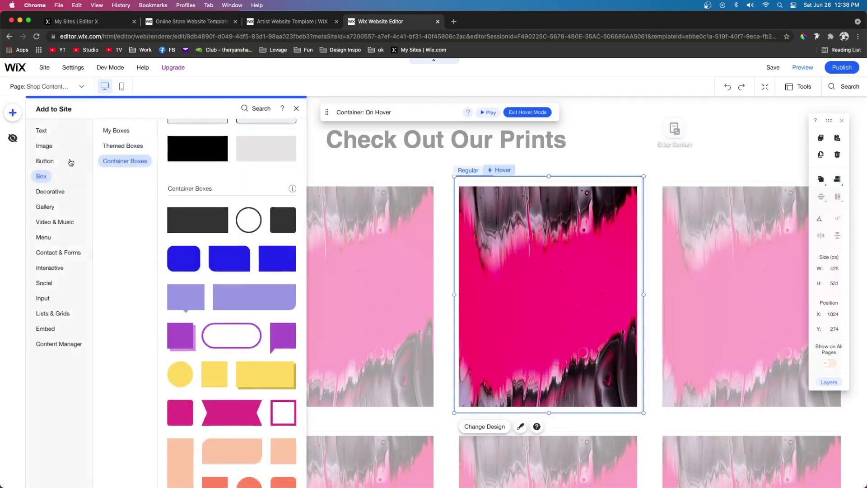
Step: Place a Heading 2 title in the card's hover state at font size 40 with black text
{"action": "left_click", "coordinate": [39, 127]}
{"action": "left_click_drag", "start_coordinate": [213, 186], "coordinate": [497, 336]}
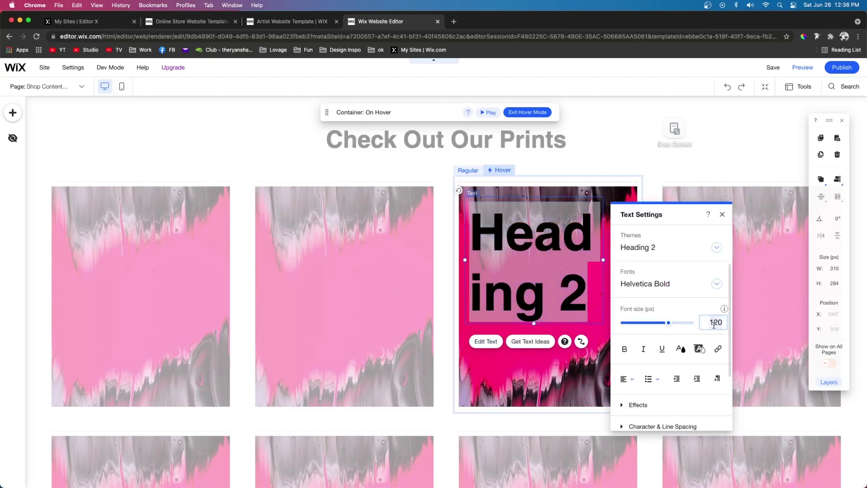
{"action": "key", "text": "Return"}
{"action": "left_click", "coordinate": [681, 348]}
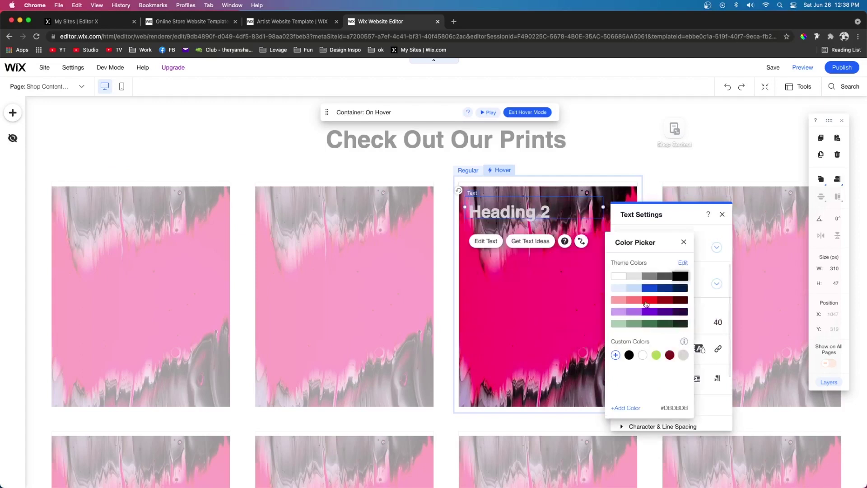
{"action": "left_click", "coordinate": [665, 323]}
{"action": "left_click", "coordinate": [624, 276]}
{"action": "left_click", "coordinate": [537, 282]}
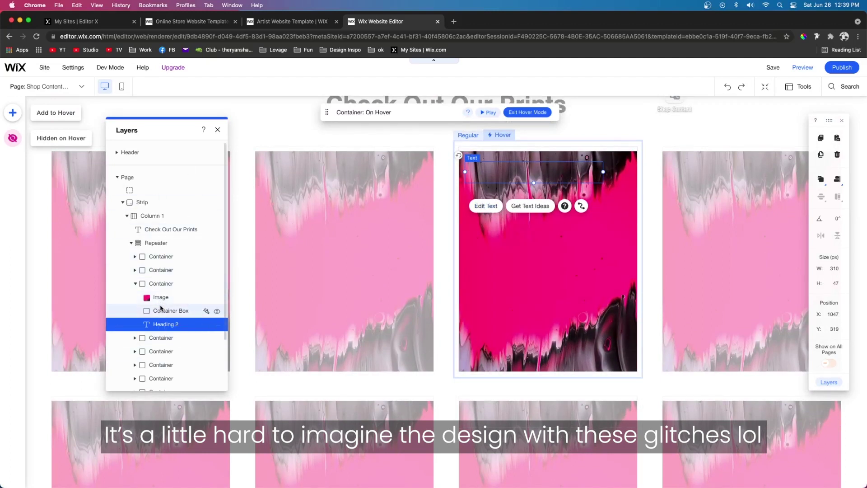
{"action": "left_click", "coordinate": [483, 212]}
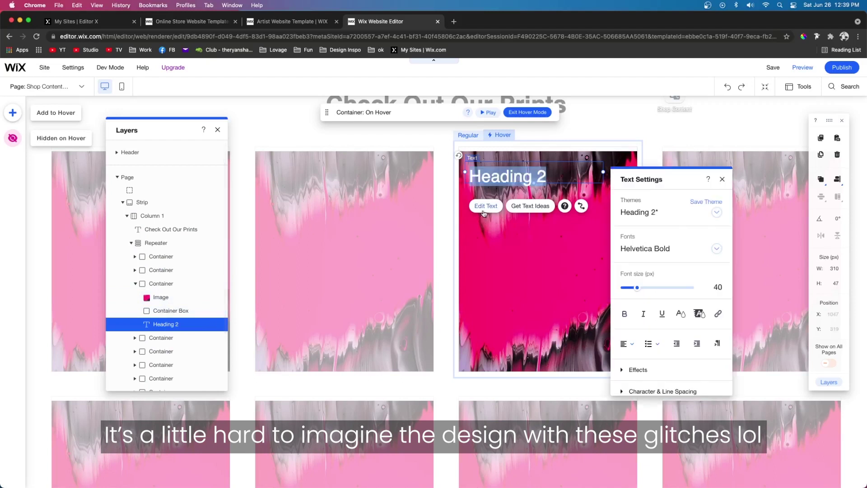
{"action": "left_click", "coordinate": [682, 313]}
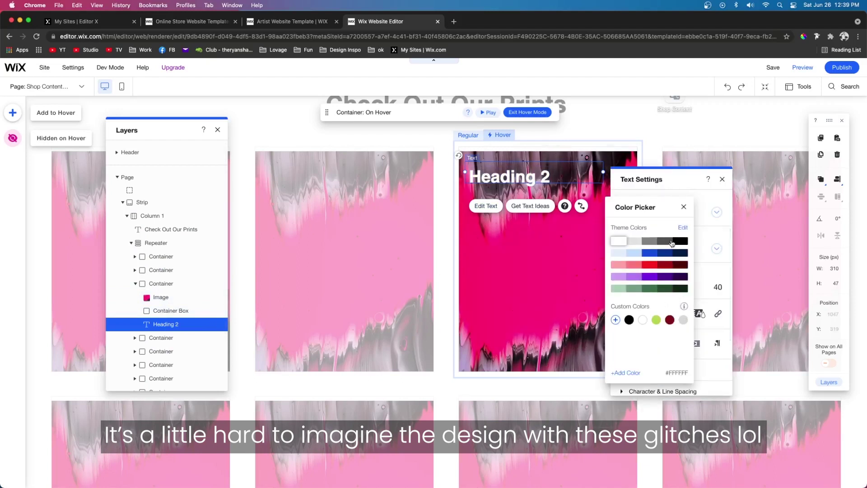
{"action": "left_click", "coordinate": [629, 320]}
{"action": "left_click", "coordinate": [698, 310]}
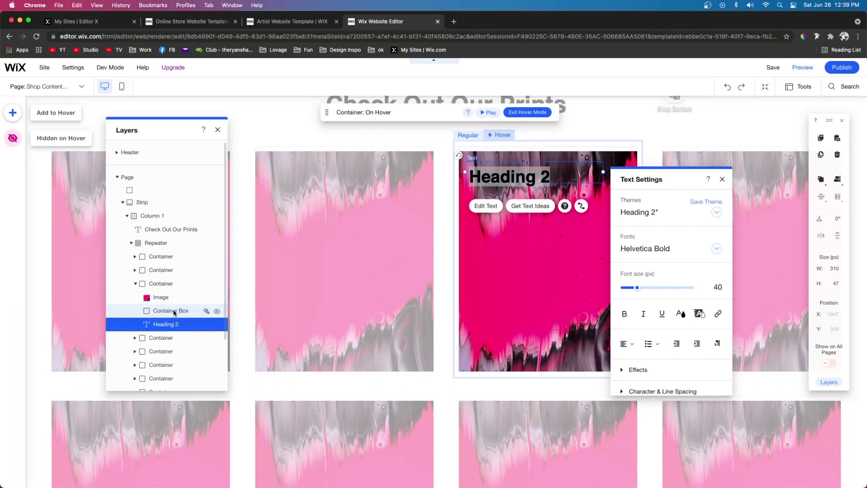
{"action": "left_click", "coordinate": [174, 312]}
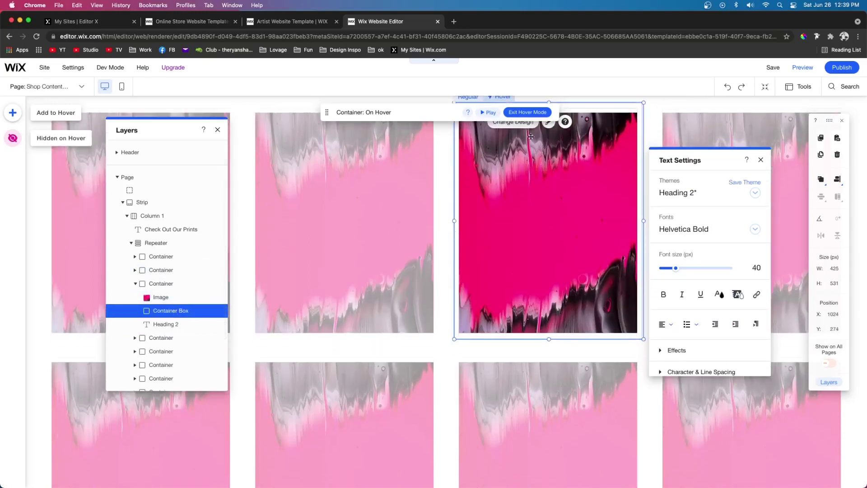
Step: Fill the hover container box with white at 71% opacity, then preview the hover
{"action": "left_click", "coordinate": [549, 124]}
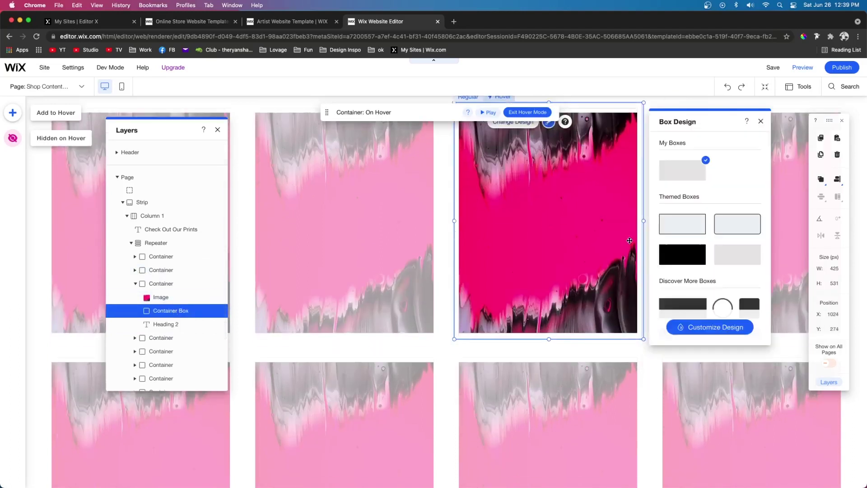
{"action": "left_click", "coordinate": [720, 326]}
{"action": "left_click", "coordinate": [755, 225]}
{"action": "left_click", "coordinate": [763, 273]}
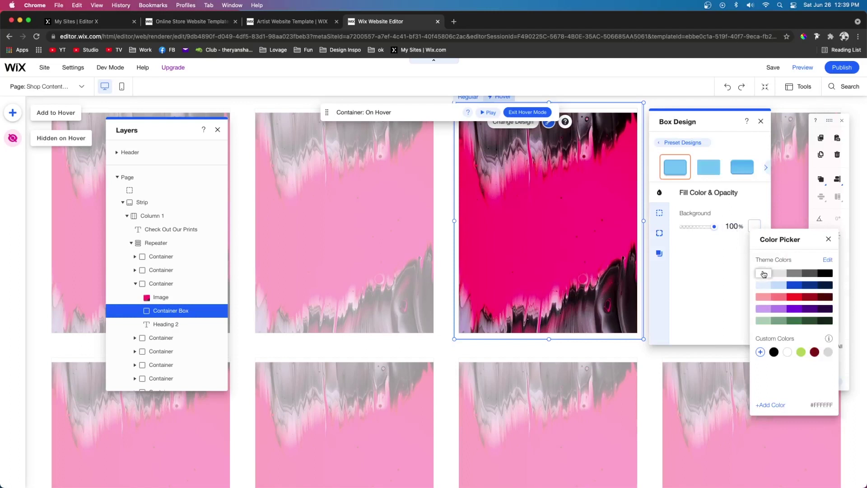
{"action": "left_click", "coordinate": [705, 229]}
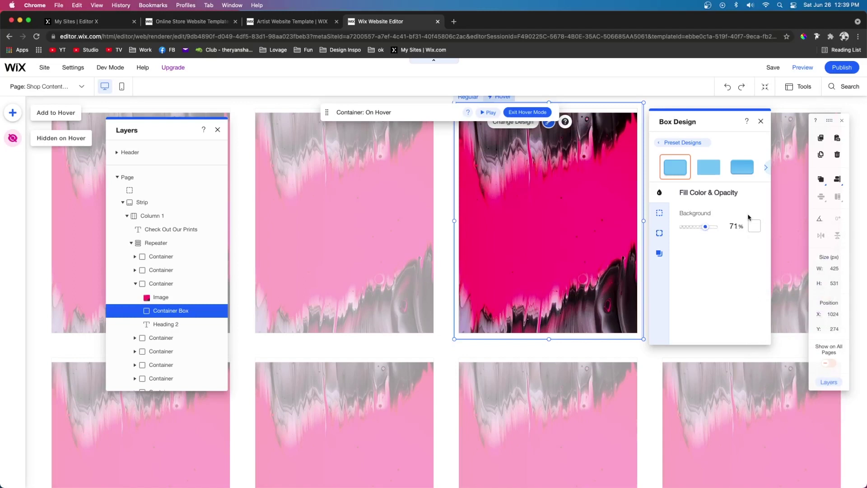
{"action": "left_click", "coordinate": [800, 68]}
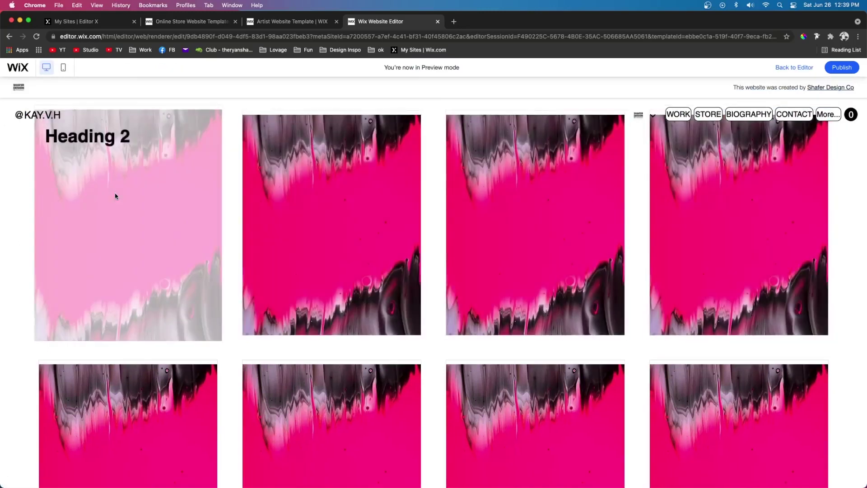
{"action": "scroll", "coordinate": [541, 220], "scroll_direction": "up", "scroll_amount": 3}
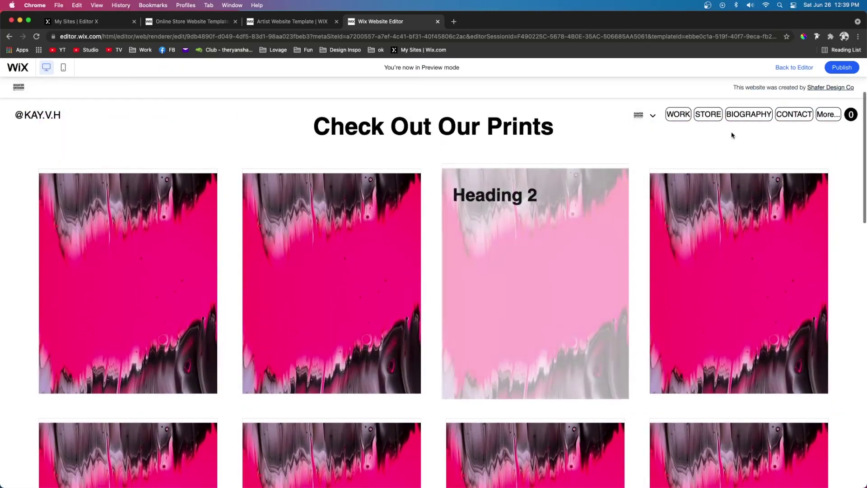
{"action": "key", "text": "super+shift+o"}
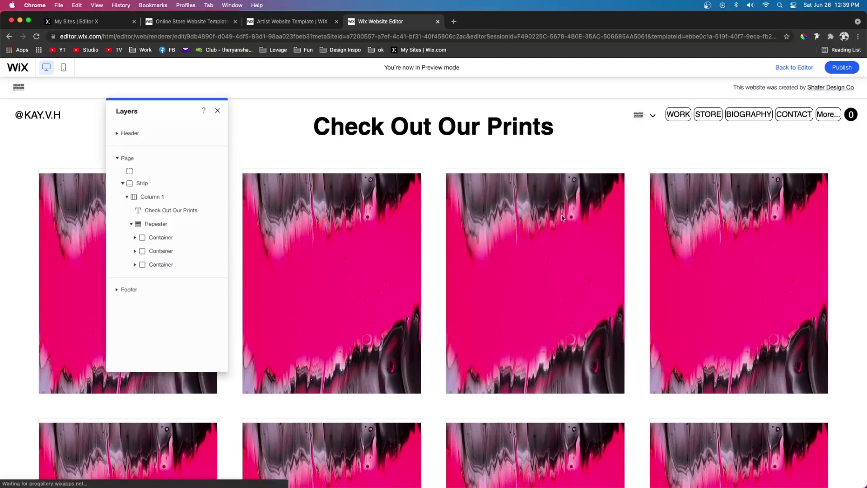
{"action": "left_click", "coordinate": [568, 239]}
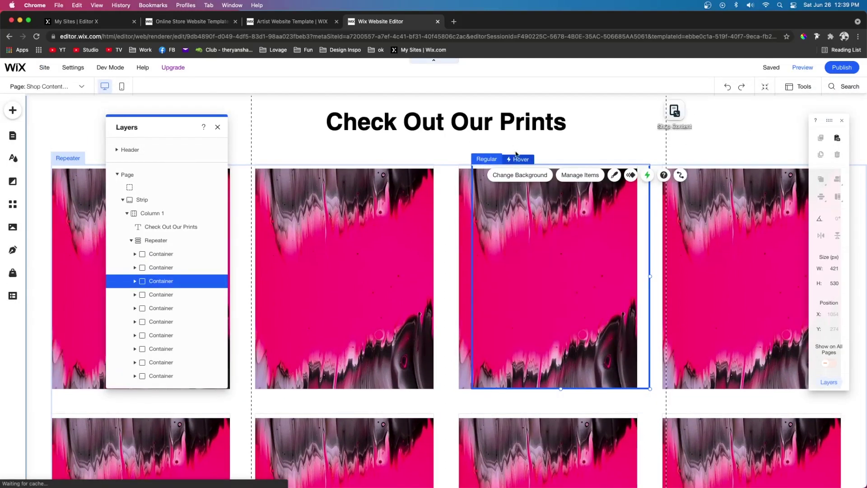
Step: Attach a 142 × 40 button near the bottom of the third card's hover state
{"action": "left_click", "coordinate": [518, 159]}
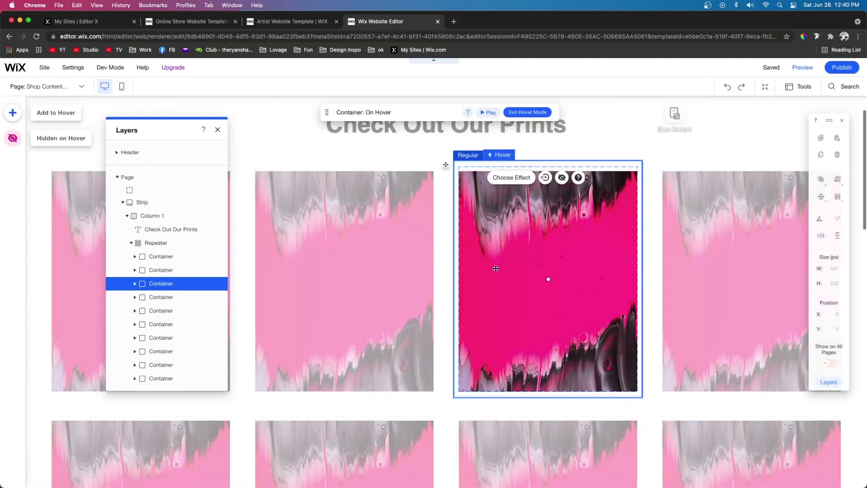
{"action": "left_click", "coordinate": [13, 113]}
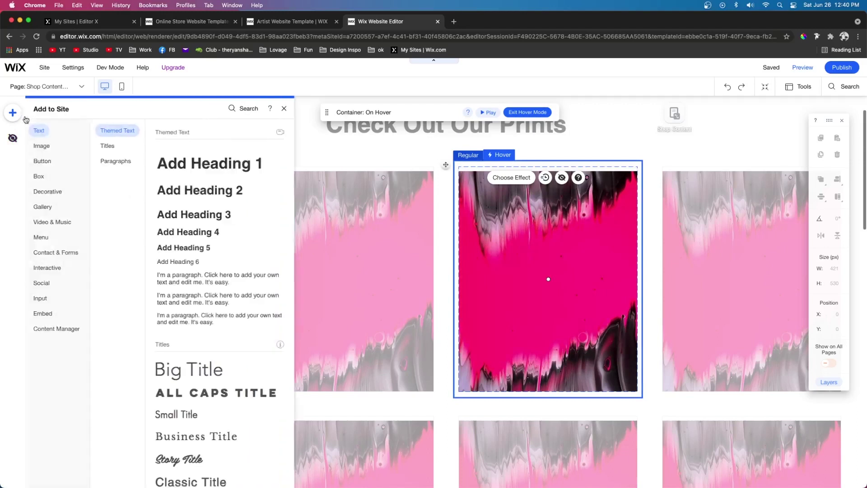
{"action": "left_click", "coordinate": [41, 174]}
{"action": "left_click_drag", "start_coordinate": [254, 382], "coordinate": [498, 373]}
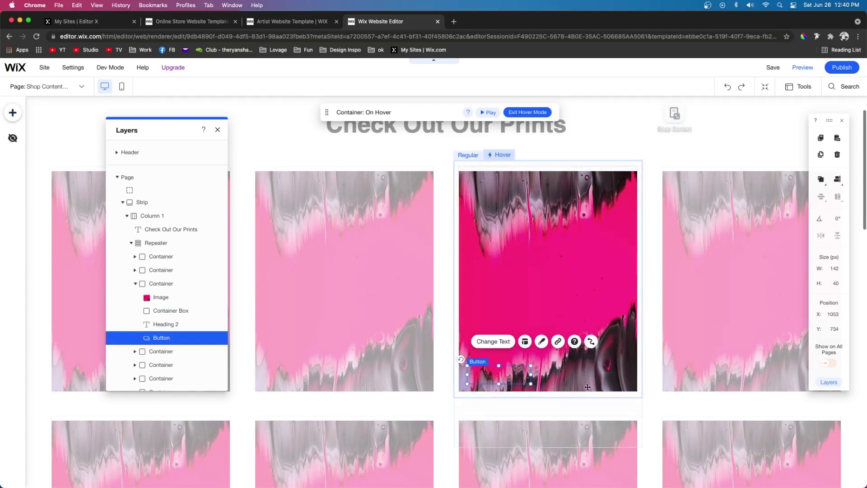
Step: Link the hover button's click action to the Shop Content (Title) item page
{"action": "left_click", "coordinate": [591, 342]}
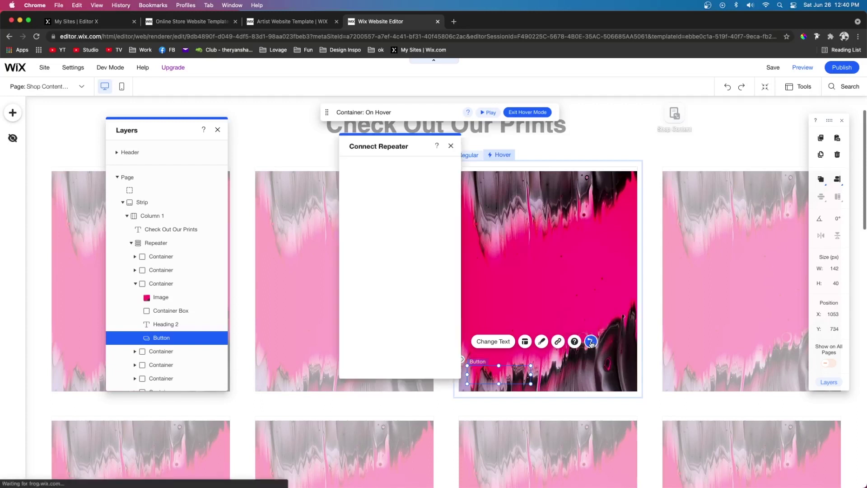
{"action": "left_click", "coordinate": [383, 276]}
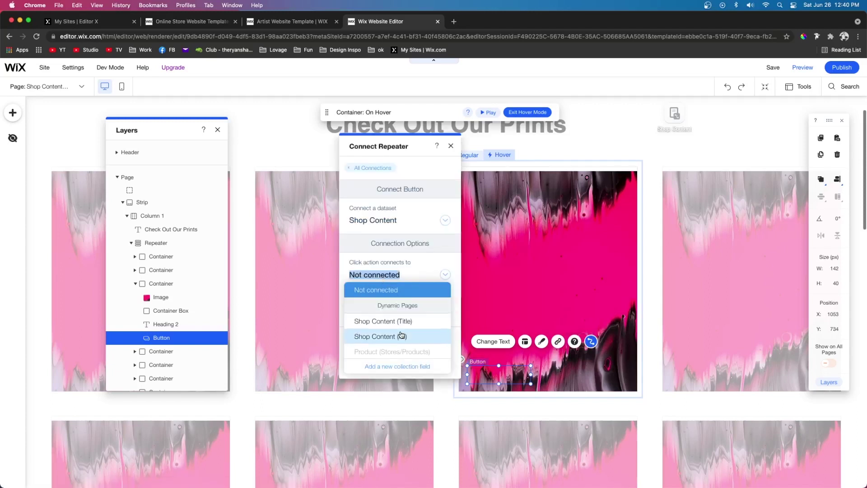
{"action": "scroll", "coordinate": [400, 335], "scroll_direction": "down", "scroll_amount": 5}
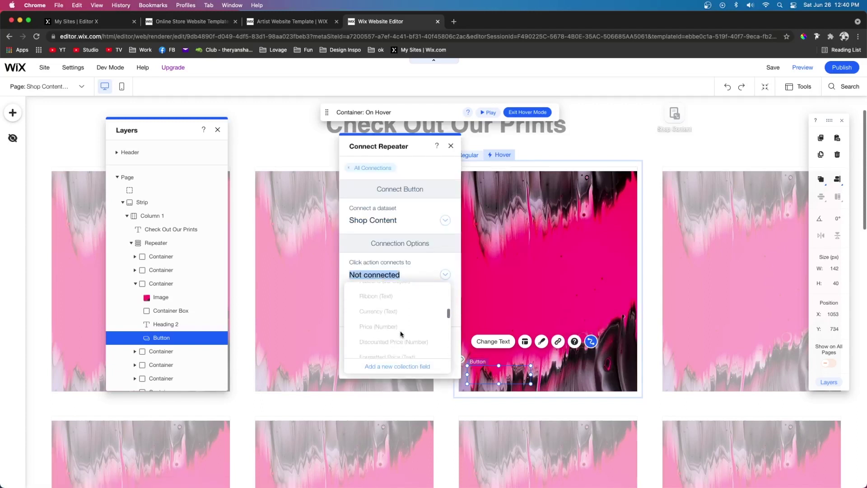
{"action": "scroll", "coordinate": [400, 334], "scroll_direction": "up", "scroll_amount": 5}
{"action": "left_click", "coordinate": [387, 294]}
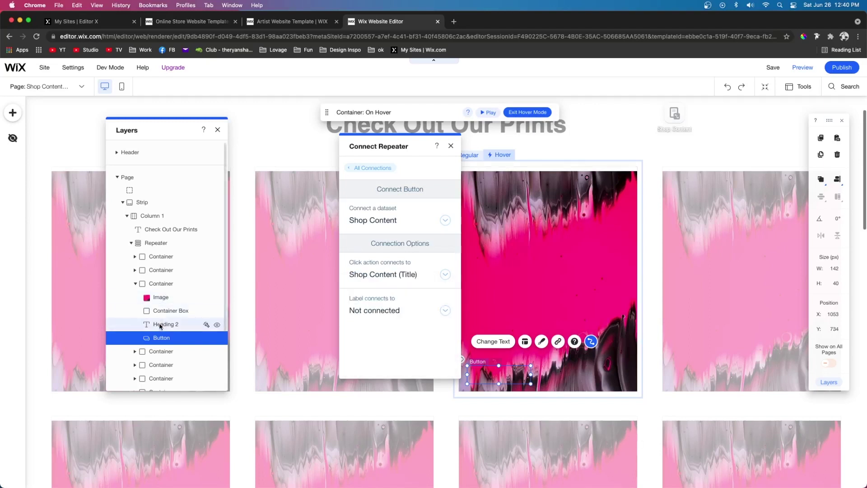
{"action": "left_click", "coordinate": [160, 325]}
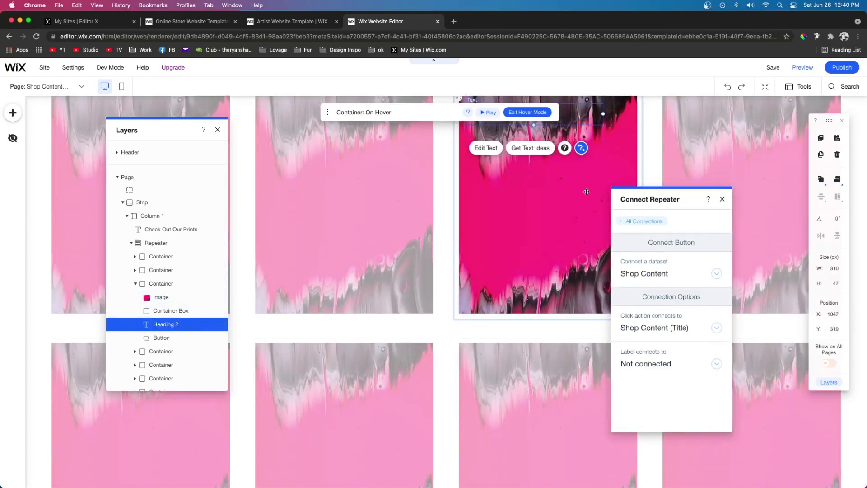
{"action": "left_click", "coordinate": [652, 331]}
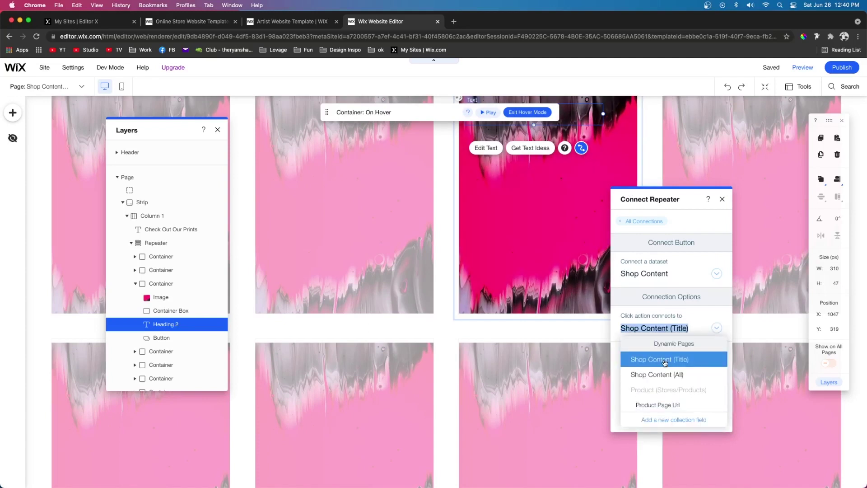
{"action": "left_click", "coordinate": [663, 360]}
{"action": "scroll", "coordinate": [493, 157], "scroll_direction": "up", "scroll_amount": 2}
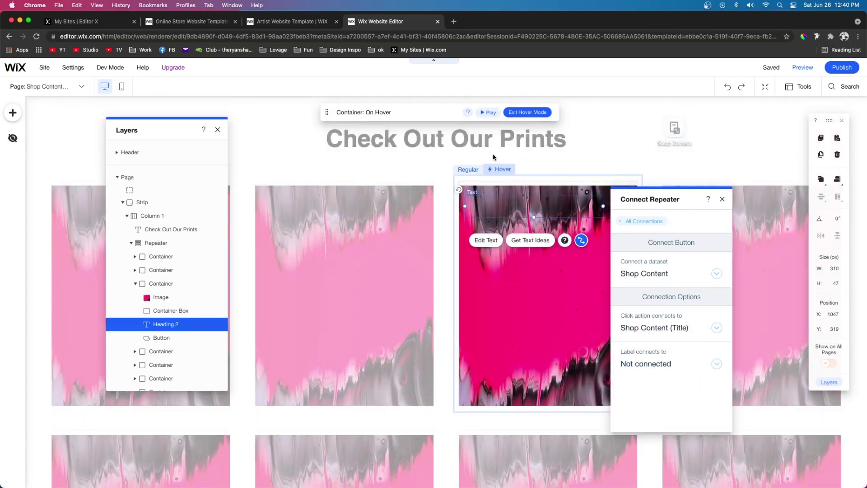
Step: Outside hover mode, connect the card image's source to the Shop Content collection
{"action": "left_click", "coordinate": [461, 170]}
{"action": "left_click", "coordinate": [514, 275]}
{"action": "scroll", "coordinate": [514, 275], "scroll_direction": "down", "scroll_amount": 2}
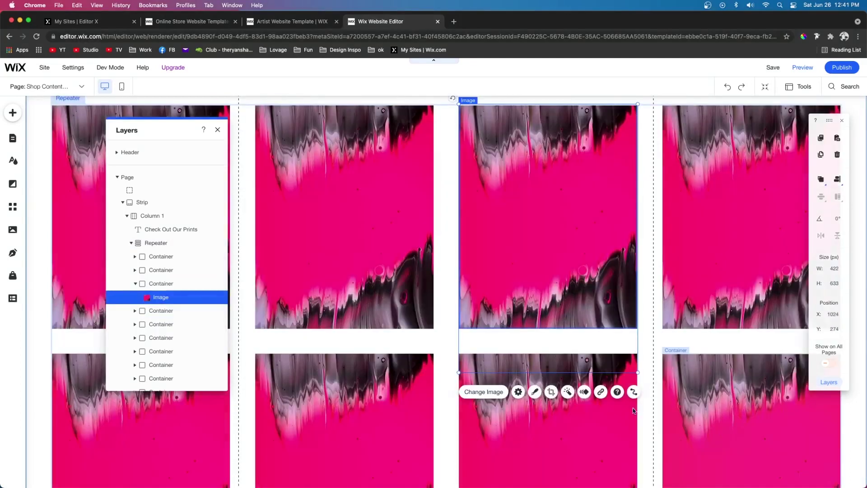
{"action": "left_click", "coordinate": [634, 391]}
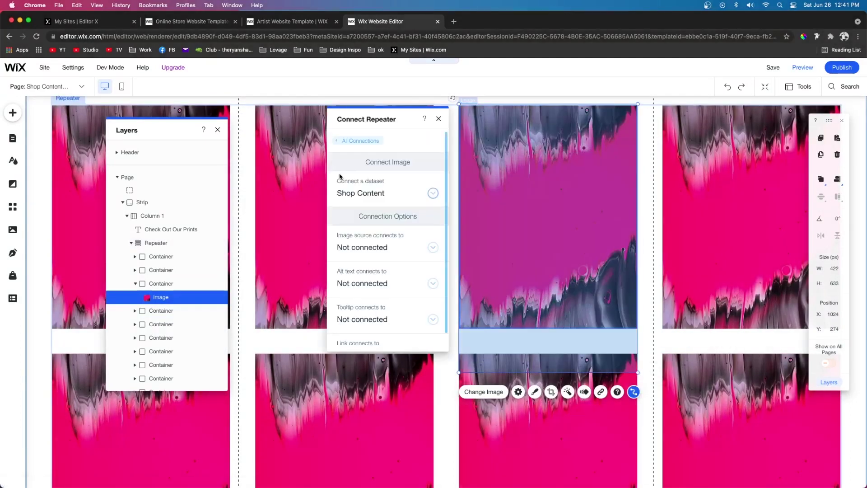
{"action": "left_click", "coordinate": [363, 247]}
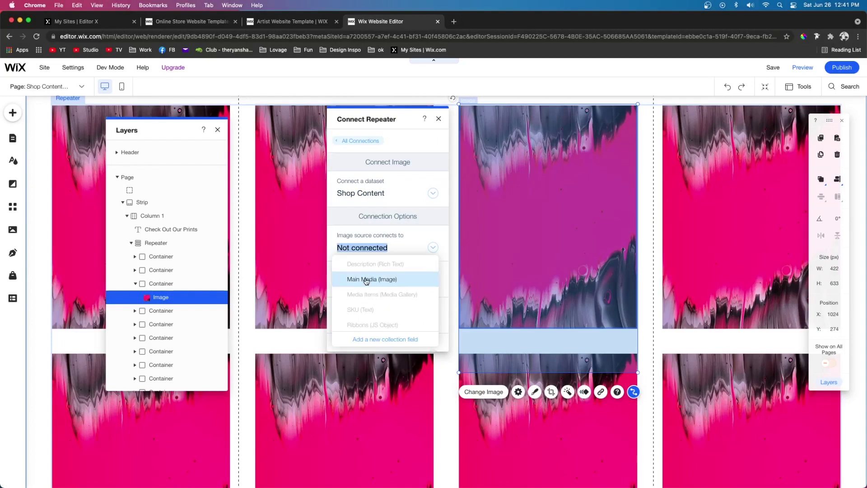
{"action": "scroll", "coordinate": [364, 281], "scroll_direction": "up", "scroll_amount": 5}
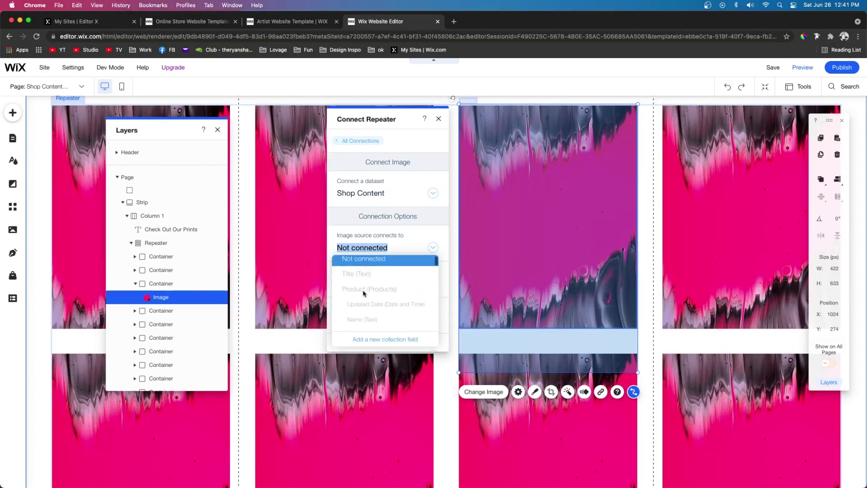
{"action": "scroll", "coordinate": [350, 290], "scroll_direction": "down", "scroll_amount": 2}
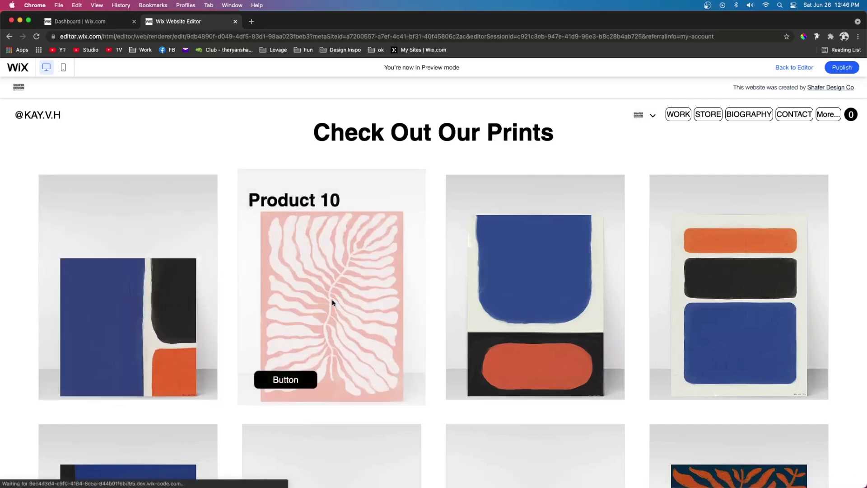
Step: In preview, open a print's item page from the grid, then return to the editor
{"action": "left_click", "coordinate": [333, 302]}
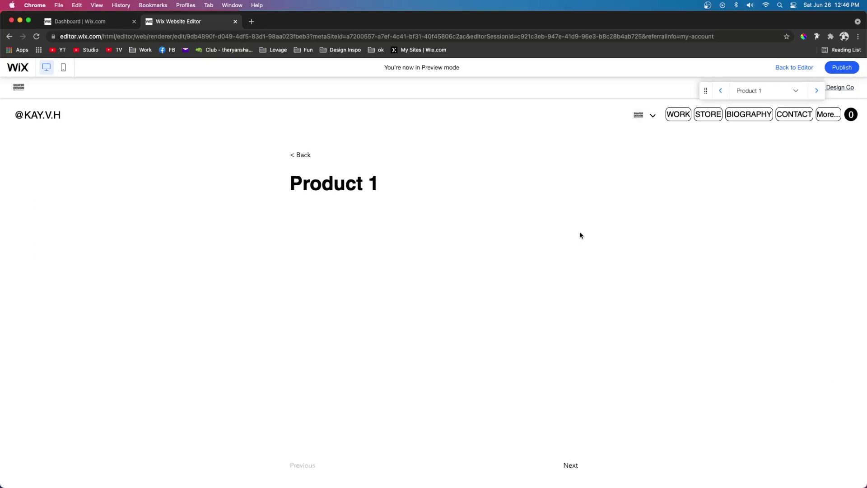
{"action": "left_click", "coordinate": [792, 69]}
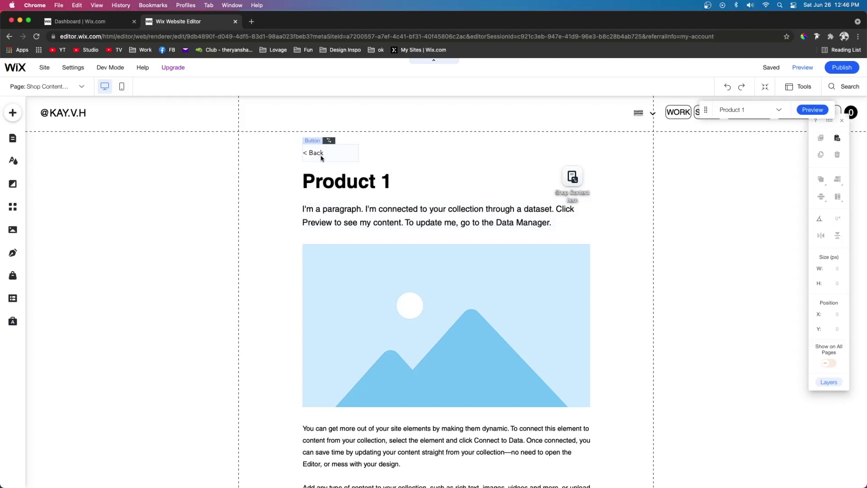
Step: Delete the placeholder Product 1 title, paragraph and image from the item page
{"action": "left_click", "coordinate": [356, 188]}
{"action": "key", "text": "Delete"}
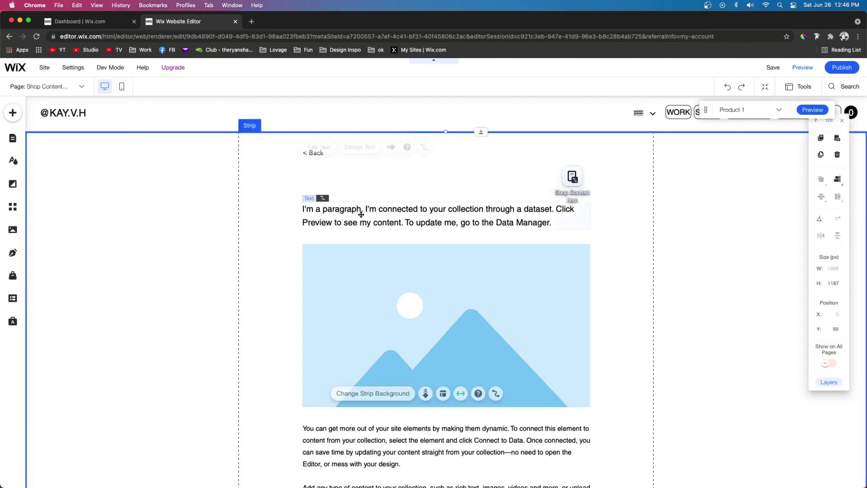
{"action": "left_click", "coordinate": [361, 210]}
{"action": "key", "text": "Delete"}
{"action": "left_click", "coordinate": [381, 279]}
{"action": "key", "text": "Delete"}
{"action": "scroll", "coordinate": [373, 428], "scroll_direction": "down", "scroll_amount": 10}
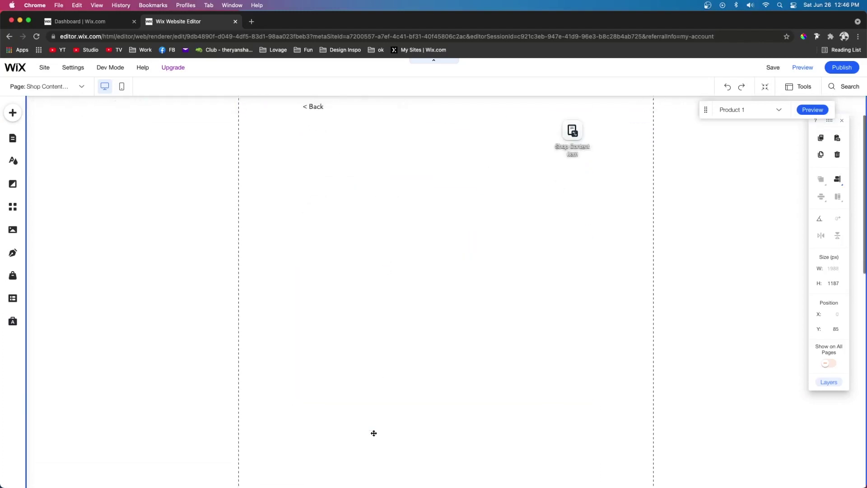
{"action": "scroll", "coordinate": [374, 433], "scroll_direction": "up", "scroll_amount": 7}
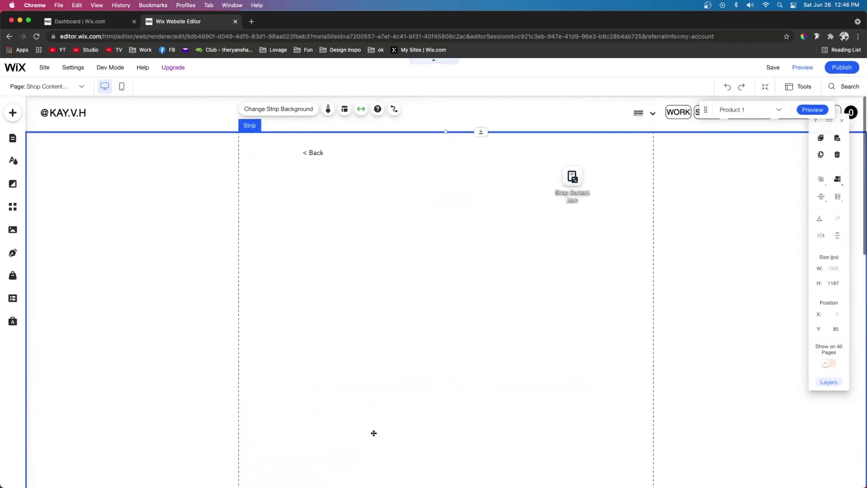
Step: Move the Previous/Next row down and shrink the top strip to fit the Back link
{"action": "left_click", "coordinate": [317, 156]}
{"action": "scroll", "coordinate": [317, 157], "scroll_direction": "down", "scroll_amount": 8}
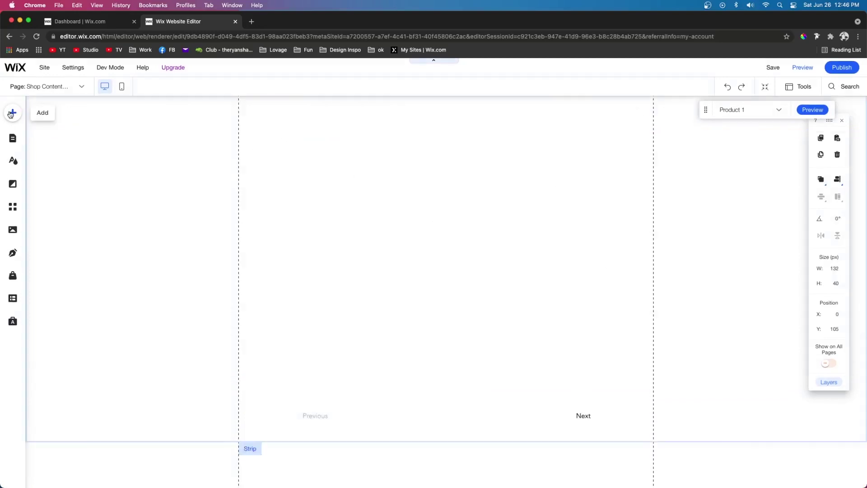
{"action": "left_click", "coordinate": [13, 113]}
{"action": "scroll", "coordinate": [317, 271], "scroll_direction": "down", "scroll_amount": 5}
{"action": "left_click", "coordinate": [317, 199]}
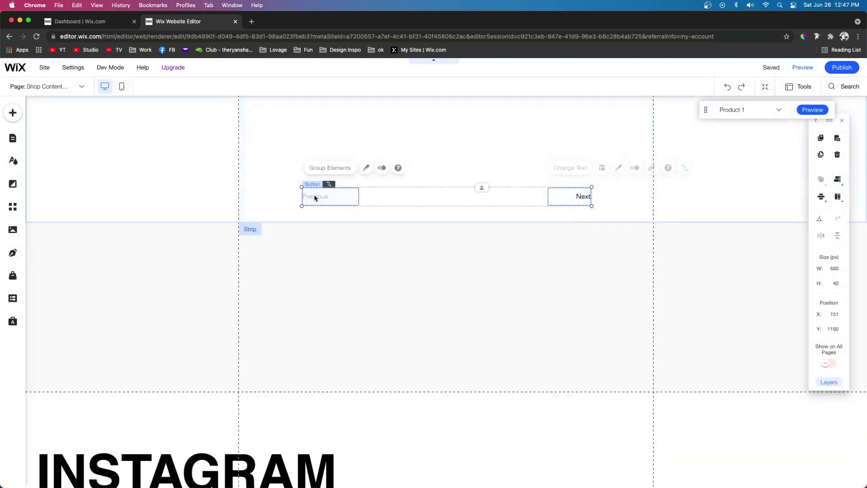
{"action": "left_click_drag", "start_coordinate": [317, 199], "coordinate": [319, 368]}
{"action": "left_click", "coordinate": [438, 286]}
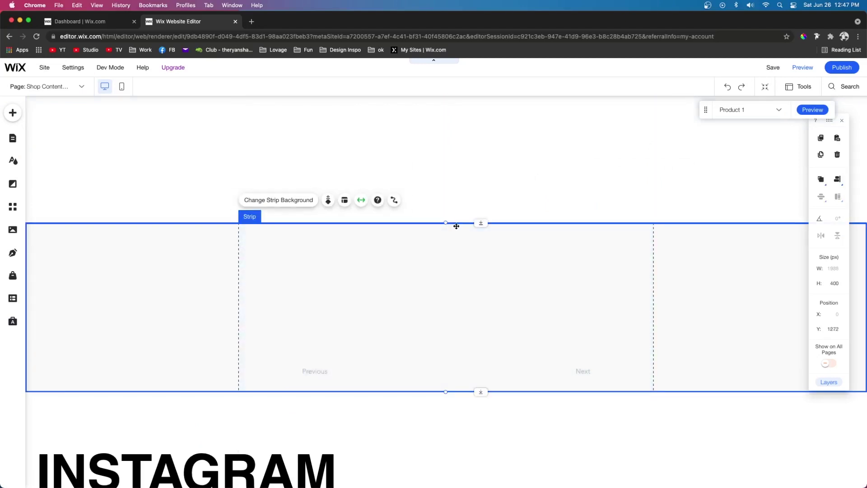
{"action": "left_click", "coordinate": [12, 112]}
{"action": "left_click", "coordinate": [482, 190]}
{"action": "scroll", "coordinate": [482, 189], "scroll_direction": "up", "scroll_amount": 3}
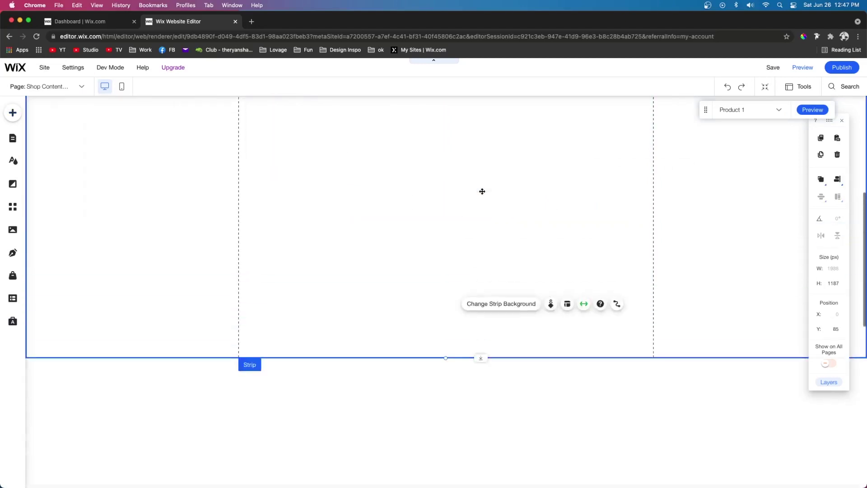
{"action": "left_click_drag", "start_coordinate": [445, 383], "coordinate": [433, 127]}
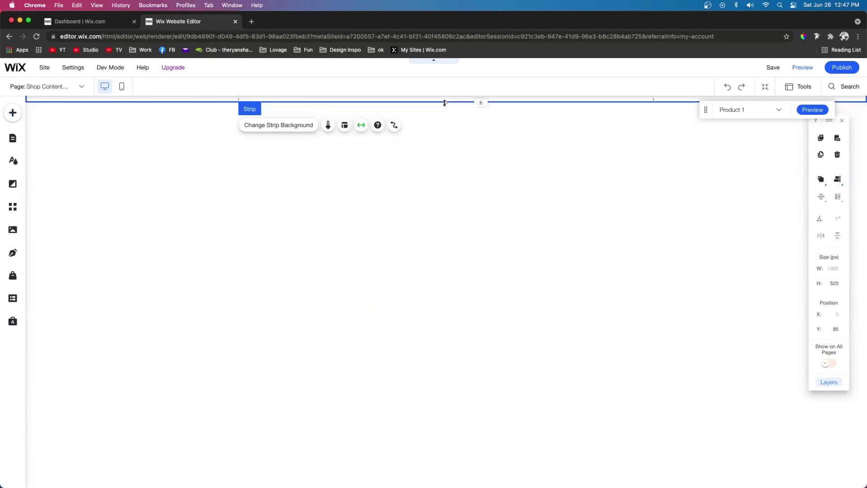
{"action": "scroll", "coordinate": [451, 235], "scroll_direction": "up", "scroll_amount": 5}
{"action": "left_click_drag", "start_coordinate": [453, 351], "coordinate": [309, 145]}
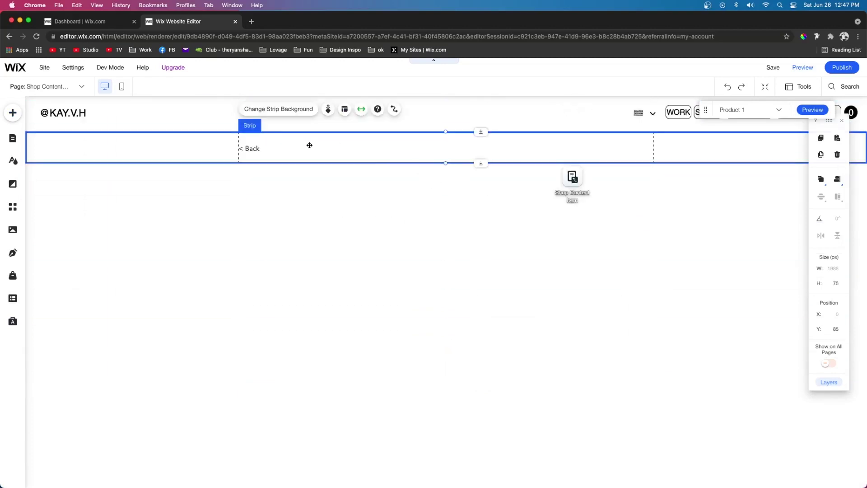
Step: Add a blank classic strip below the top strip, 600 px tall
{"action": "left_click", "coordinate": [13, 112]}
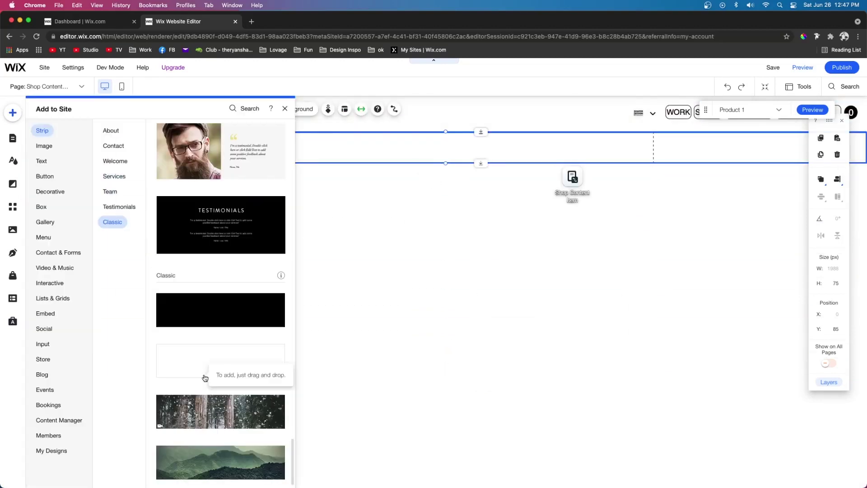
{"action": "left_click_drag", "start_coordinate": [203, 375], "coordinate": [483, 280]}
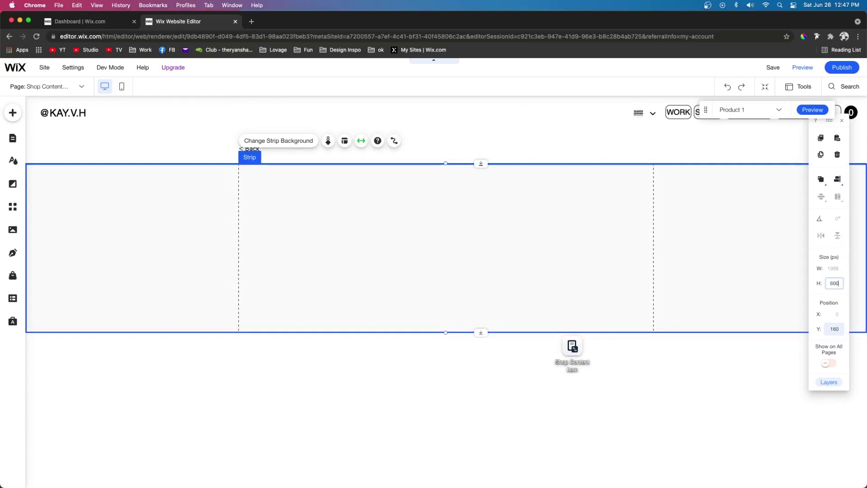
{"action": "key", "text": "Return"}
Step: Bind the new strip's background to the product's Main Media and give it a Fade In scroll effect
{"action": "left_click", "coordinate": [394, 141]}
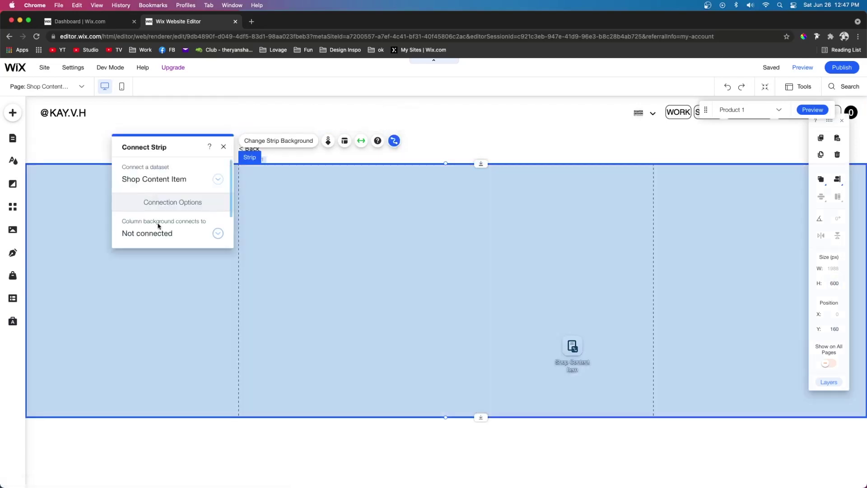
{"action": "left_click", "coordinate": [159, 230]}
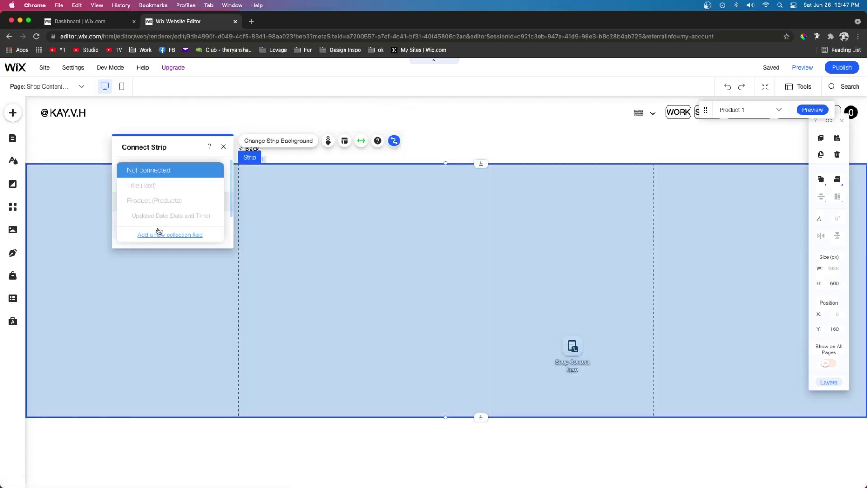
{"action": "scroll", "coordinate": [177, 191], "scroll_direction": "down", "scroll_amount": 2}
{"action": "left_click", "coordinate": [155, 202]}
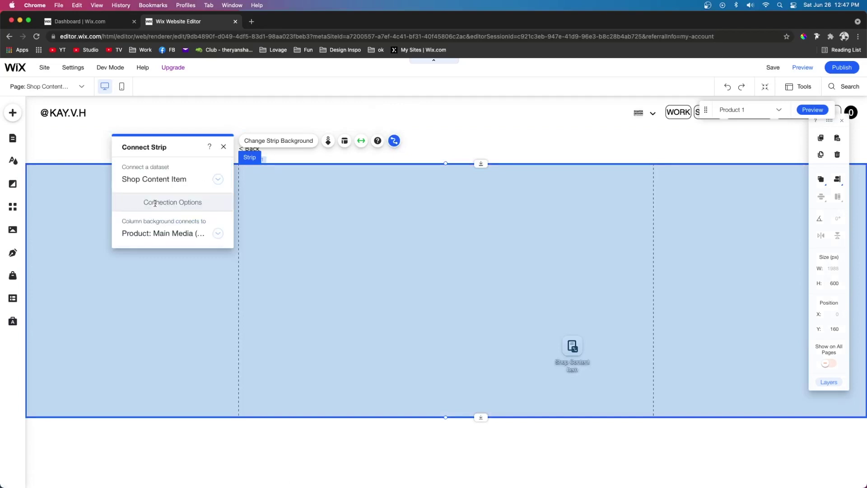
{"action": "left_click", "coordinate": [328, 141]}
{"action": "left_click", "coordinate": [177, 192]}
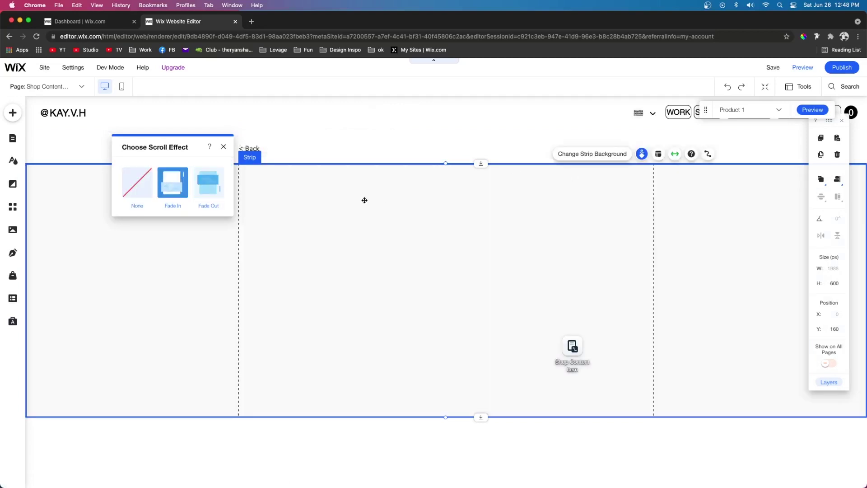
{"action": "left_click", "coordinate": [223, 147]}
Step: Add another blank strip 600 px tall and split it into two columns
{"action": "scroll", "coordinate": [287, 280], "scroll_direction": "down", "scroll_amount": 5}
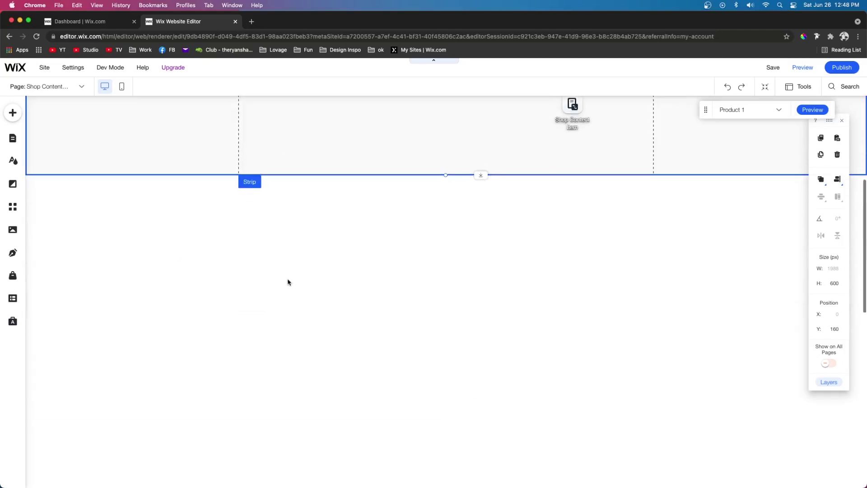
{"action": "left_click", "coordinate": [12, 113]}
{"action": "scroll", "coordinate": [221, 293], "scroll_direction": "down", "scroll_amount": 2}
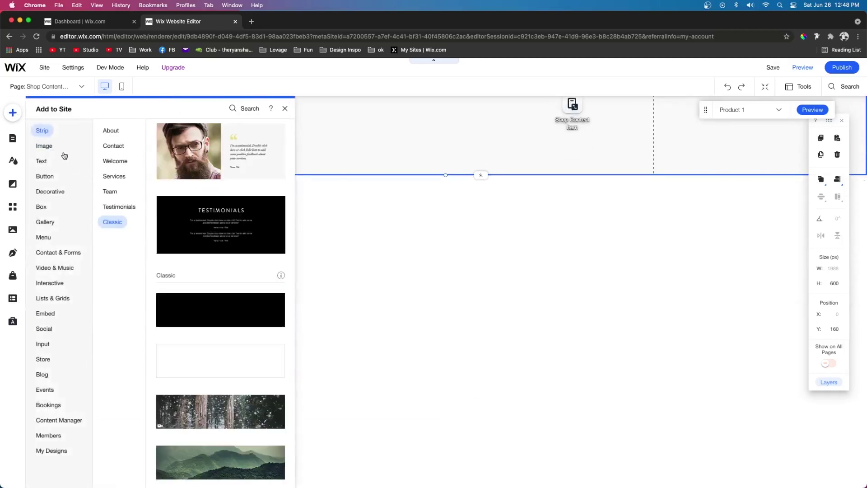
{"action": "left_click", "coordinate": [223, 357]}
{"action": "type", "text": "600"}
{"action": "key", "text": "Return"}
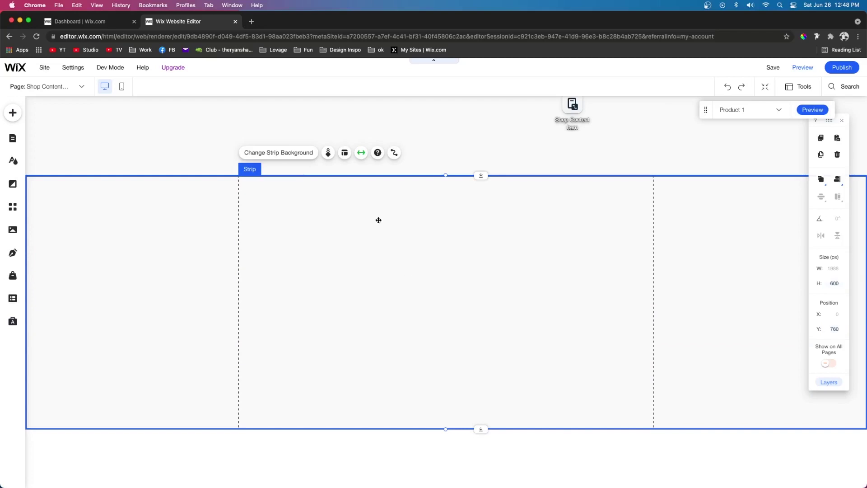
{"action": "left_click", "coordinate": [345, 152]}
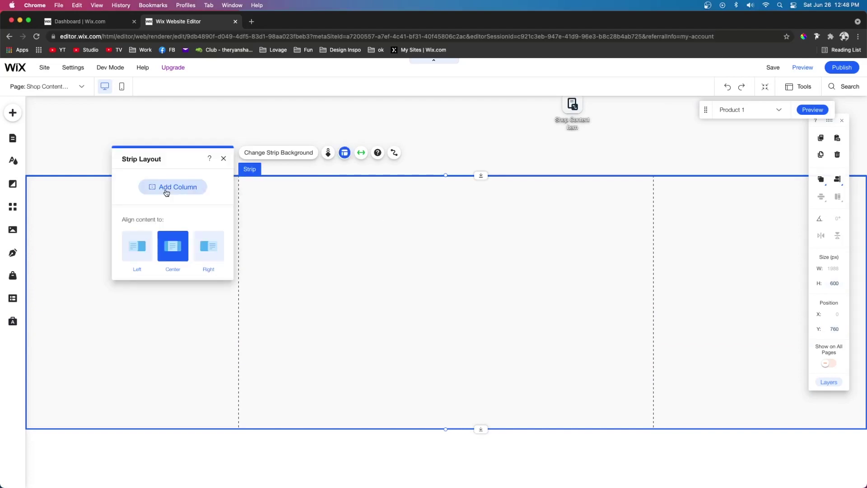
{"action": "left_click", "coordinate": [166, 187]}
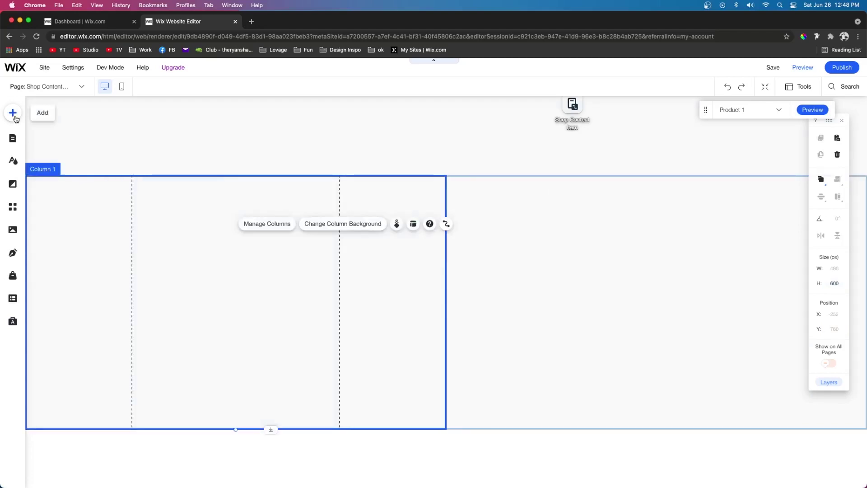
Step: Place a text block with heading, paragraph and button in Column 1
{"action": "left_click", "coordinate": [14, 115]}
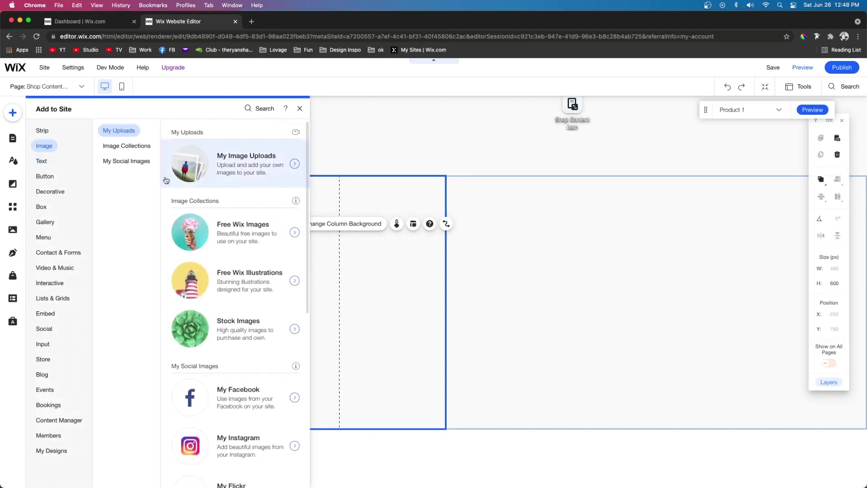
{"action": "mouse_move", "coordinate": [42, 161]}
{"action": "left_click", "coordinate": [203, 274]}
{"action": "left_click_drag", "start_coordinate": [220, 281], "coordinate": [203, 239]}
{"action": "left_click", "coordinate": [12, 112]}
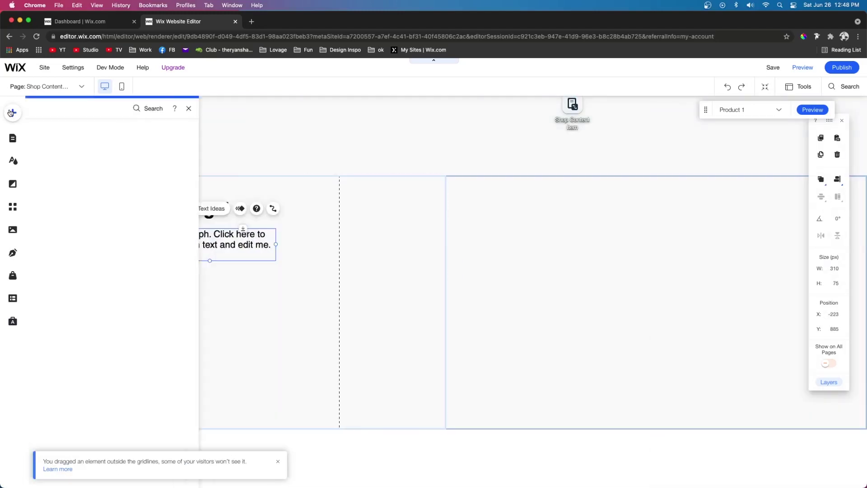
Step: Put a Baguette video box in Column 2 with an audio player below it
{"action": "left_click", "coordinate": [329, 296]}
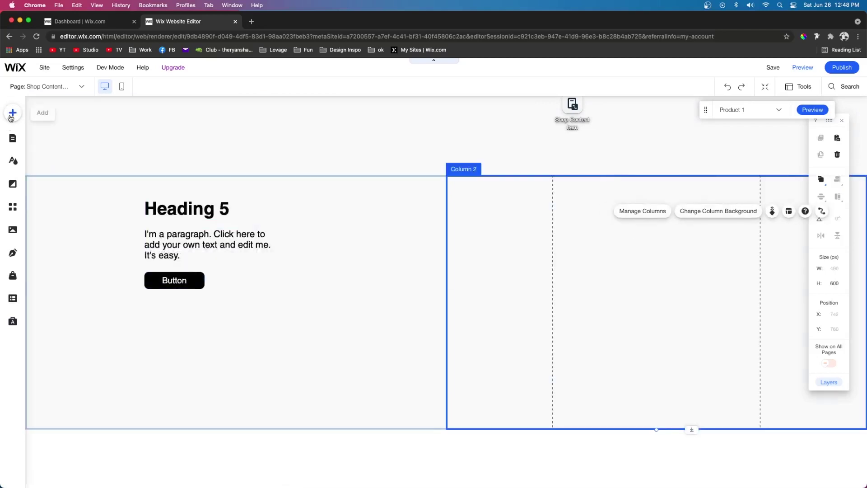
{"action": "left_click", "coordinate": [11, 116]}
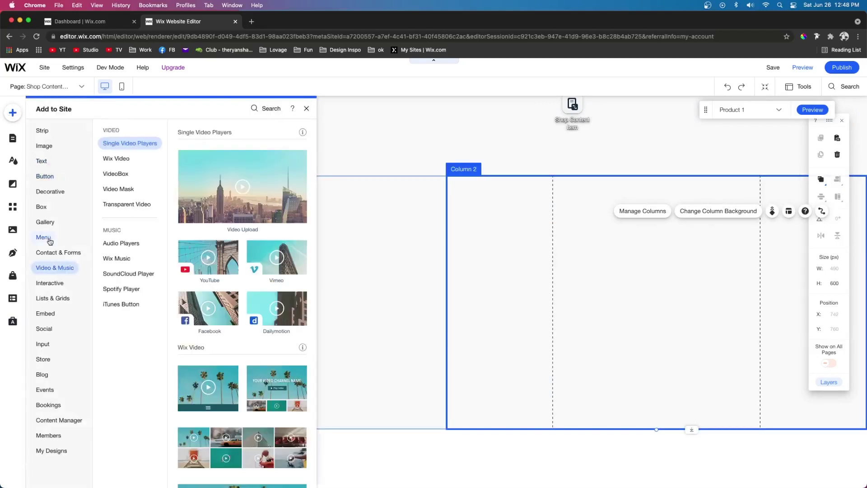
{"action": "mouse_move", "coordinate": [54, 267]}
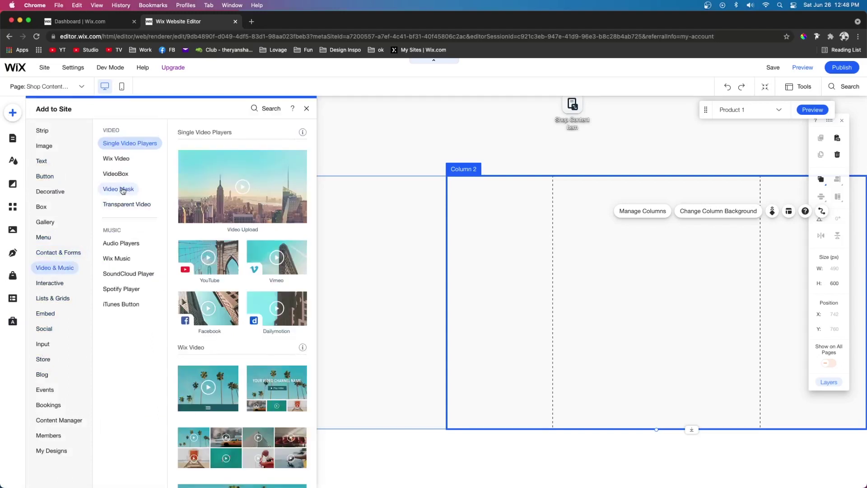
{"action": "left_click", "coordinate": [116, 174]}
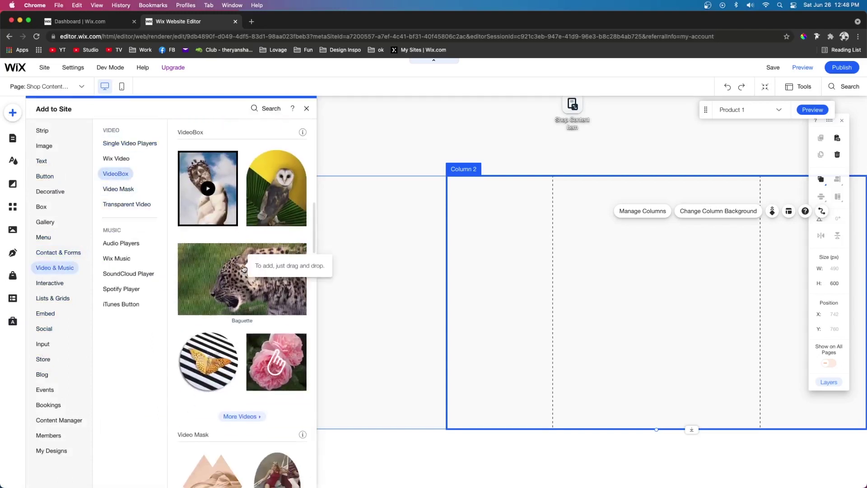
{"action": "left_click_drag", "start_coordinate": [291, 251], "coordinate": [657, 249]}
{"action": "left_click", "coordinate": [13, 117]}
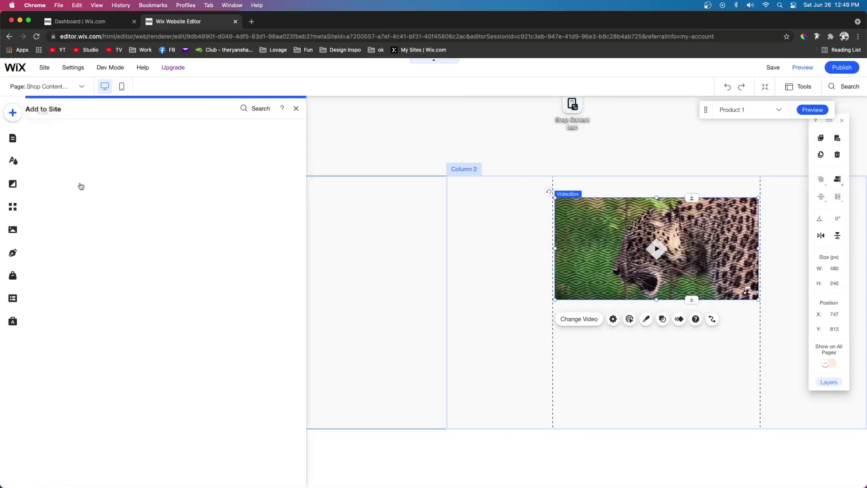
{"action": "left_click", "coordinate": [119, 243]}
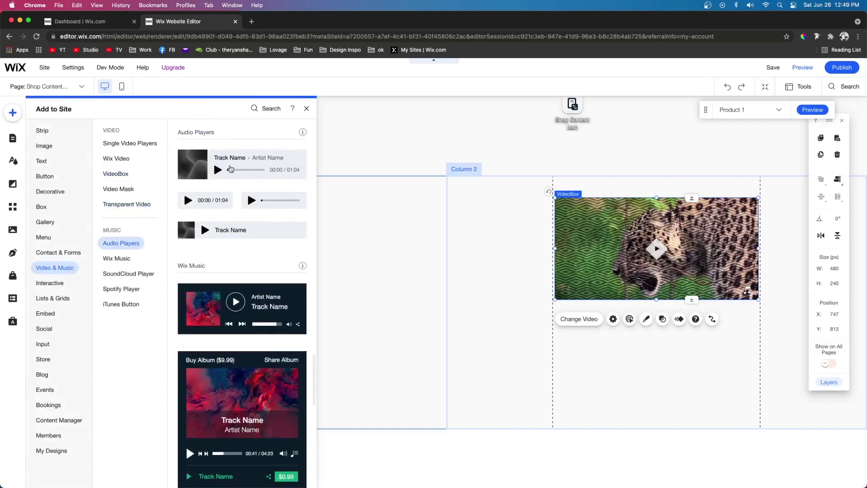
{"action": "left_click", "coordinate": [231, 168]}
Step: Connect the heading to the Title field and the paragraph to Description
{"action": "left_click", "coordinate": [194, 208]}
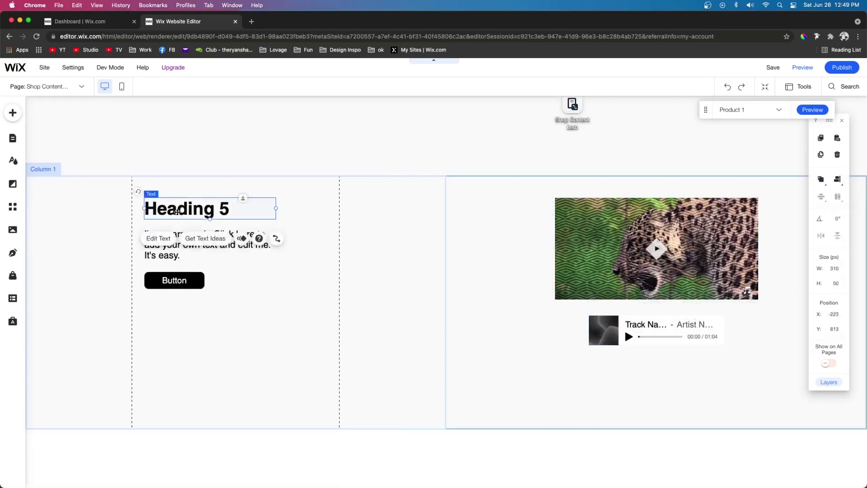
{"action": "left_click", "coordinate": [273, 240]}
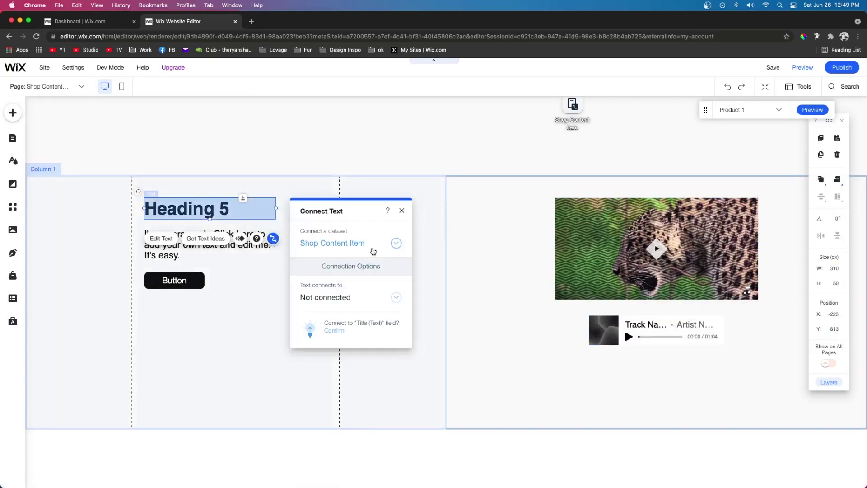
{"action": "left_click", "coordinate": [354, 293]}
{"action": "left_click", "coordinate": [320, 248]}
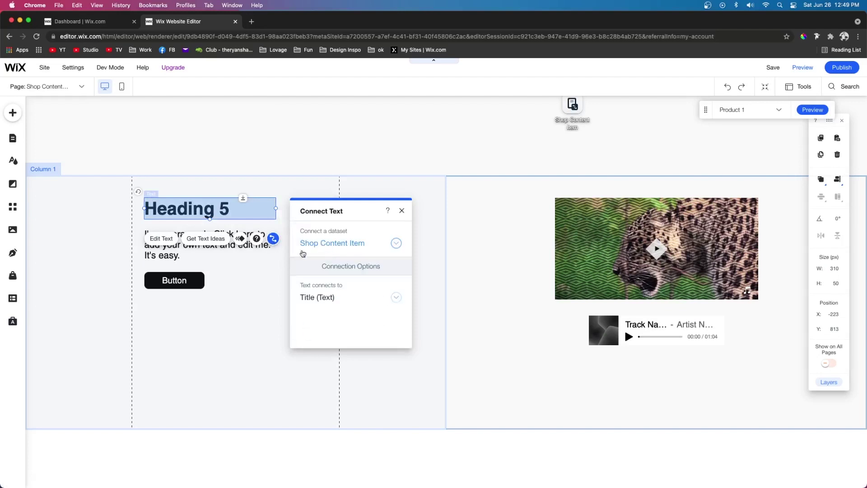
{"action": "left_click", "coordinate": [271, 241]}
{"action": "left_click", "coordinate": [270, 209]}
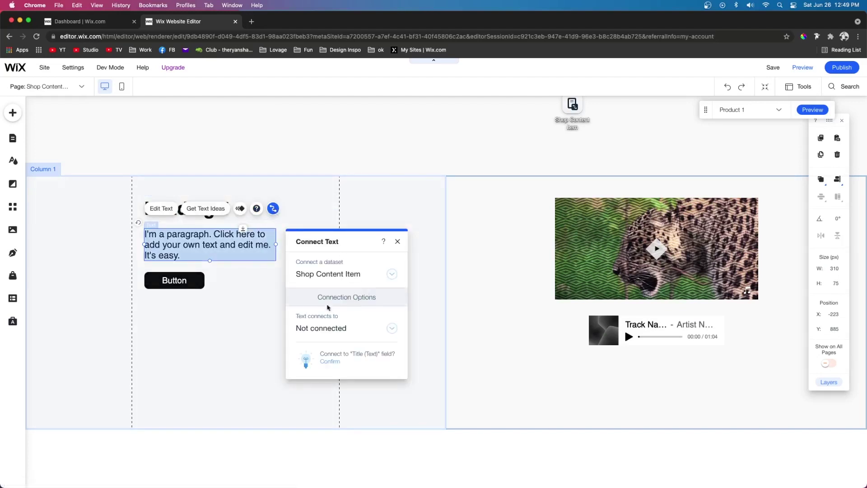
{"action": "left_click", "coordinate": [325, 328]}
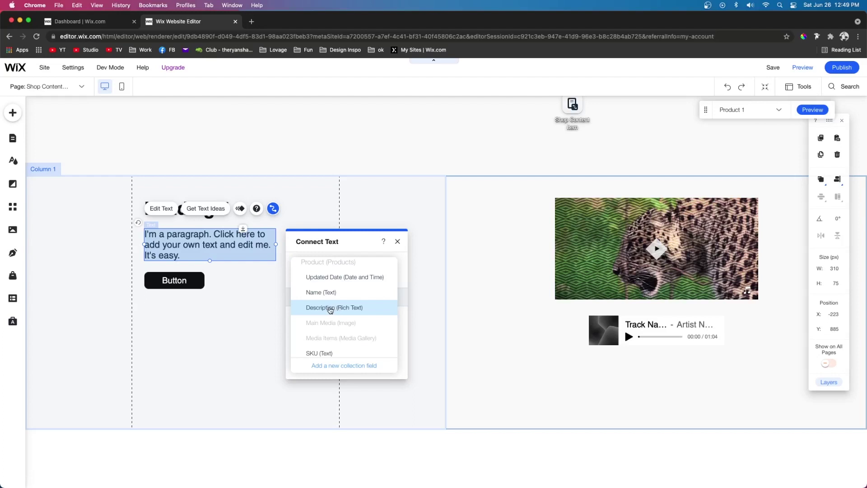
{"action": "scroll", "coordinate": [328, 310], "scroll_direction": "up", "scroll_amount": 2}
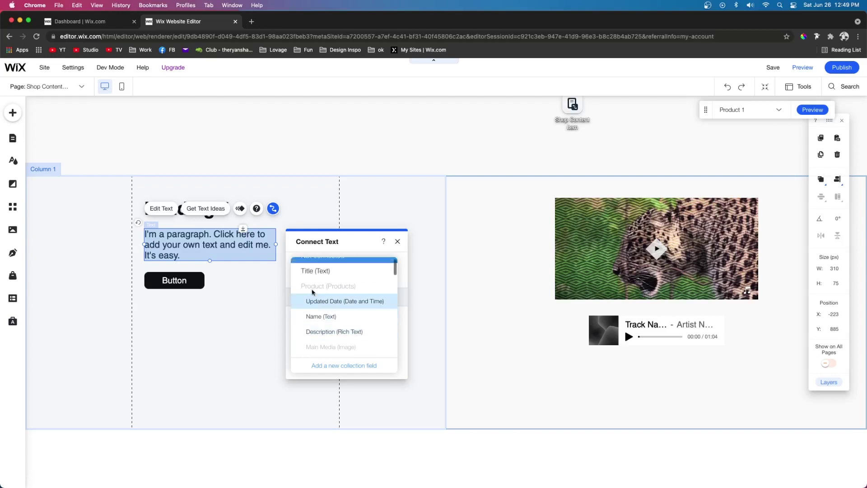
{"action": "left_click", "coordinate": [338, 332]}
Step: Make the button's click action go to Product Page Url
{"action": "left_click", "coordinate": [174, 280]}
{"action": "left_click", "coordinate": [281, 252]}
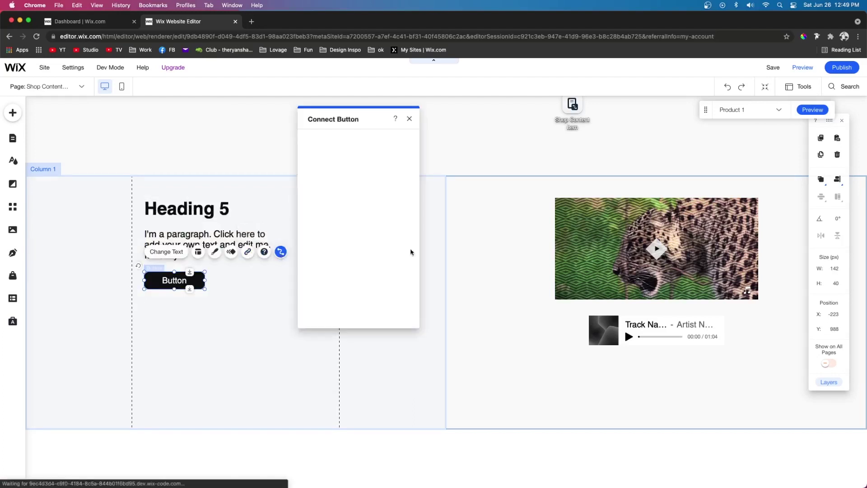
{"action": "left_click", "coordinate": [369, 203]}
{"action": "left_click", "coordinate": [337, 283]}
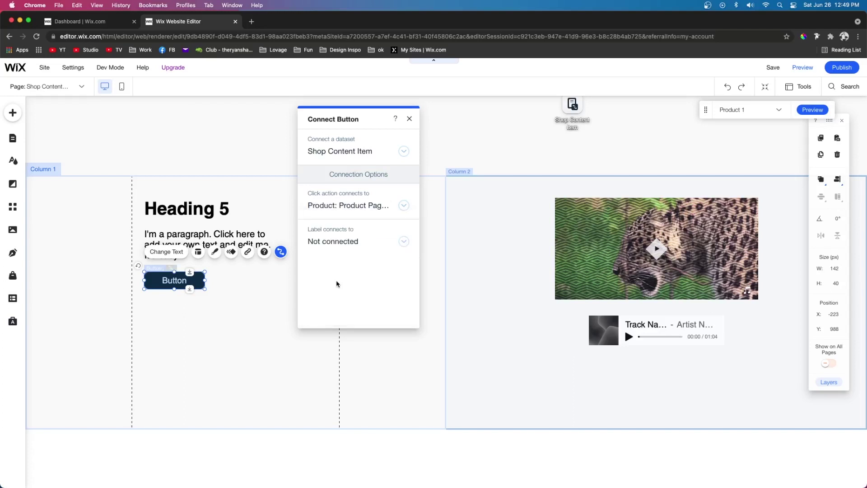
Step: Link the video box to the Video field and start connecting the audio player's artist name
{"action": "left_click", "coordinate": [695, 276]}
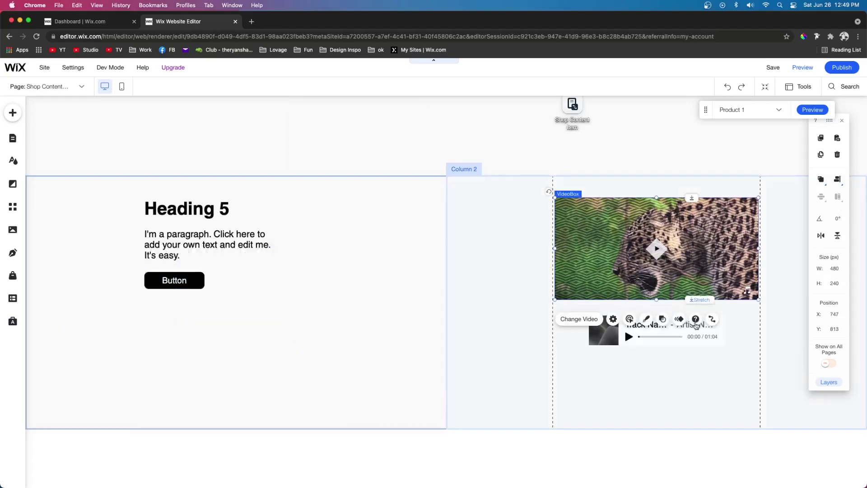
{"action": "left_click", "coordinate": [710, 320]}
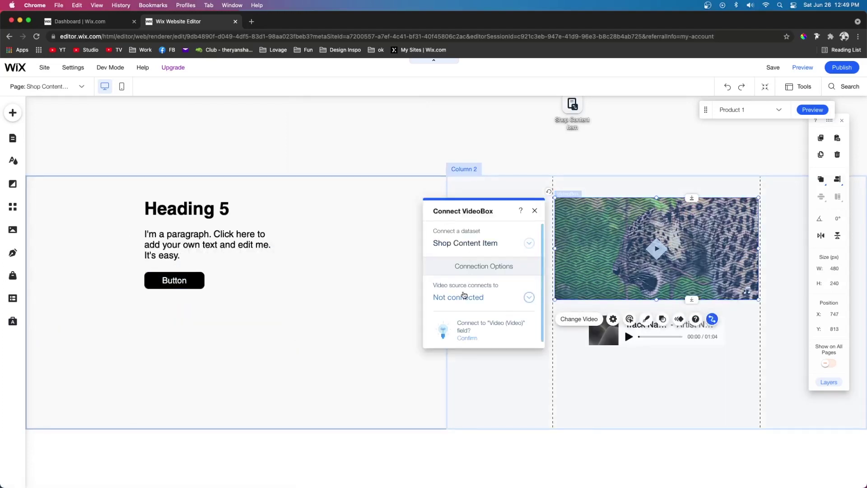
{"action": "left_click", "coordinate": [464, 295]}
{"action": "scroll", "coordinate": [509, 281], "scroll_direction": "down", "scroll_amount": 2}
{"action": "left_click", "coordinate": [660, 332]}
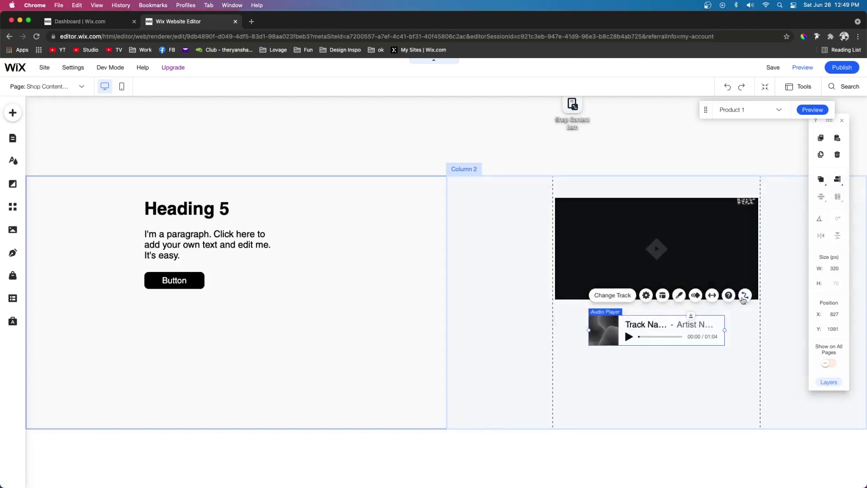
{"action": "left_click", "coordinate": [744, 296]}
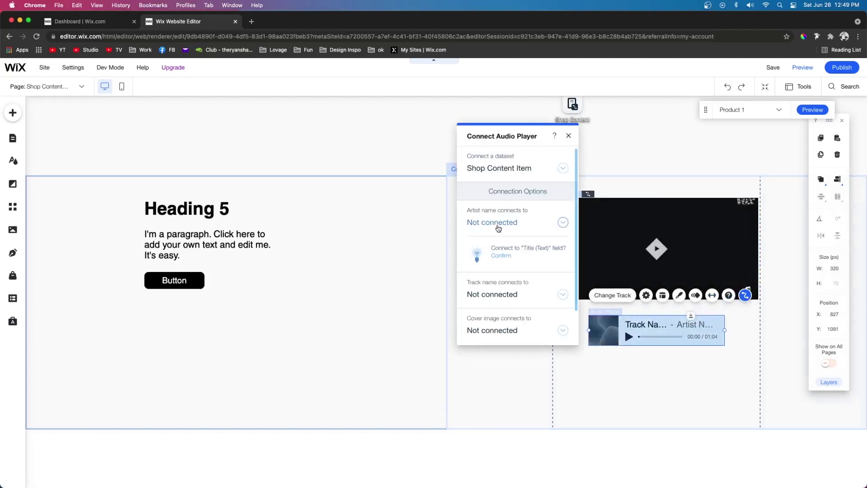
{"action": "left_click", "coordinate": [498, 228]}
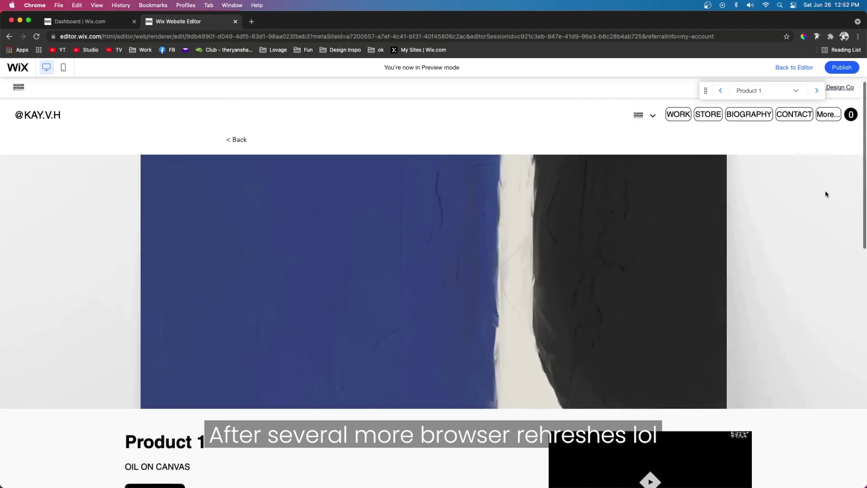
Step: Scroll through the Product 1 preview and highlight the word CANVAS in the description
{"action": "scroll", "coordinate": [826, 193], "scroll_direction": "down", "scroll_amount": 5}
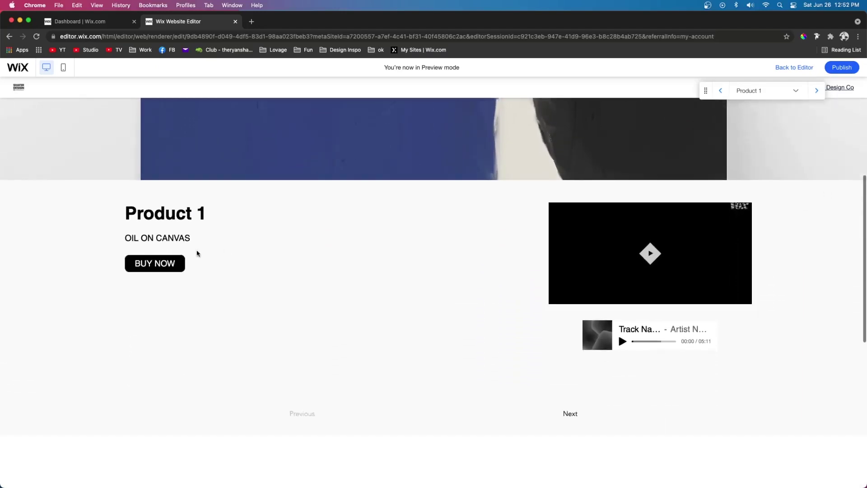
{"action": "scroll", "coordinate": [219, 188], "scroll_direction": "up", "scroll_amount": 4}
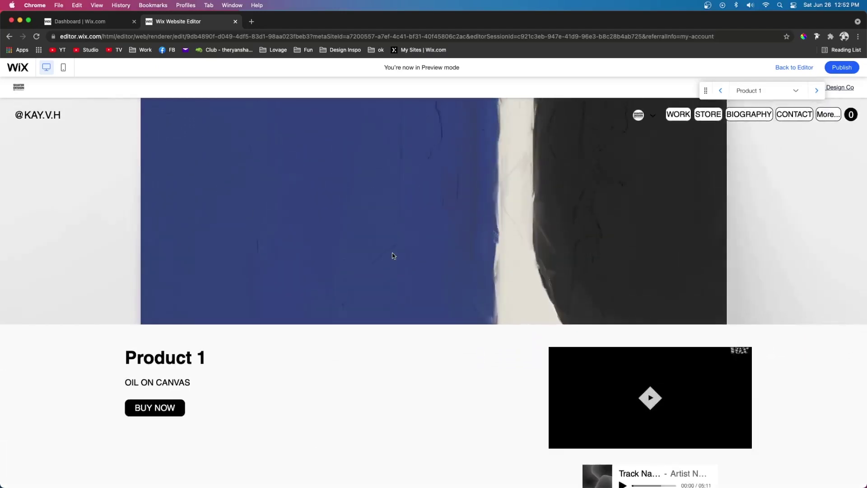
{"action": "scroll", "coordinate": [392, 256], "scroll_direction": "up", "scroll_amount": 2}
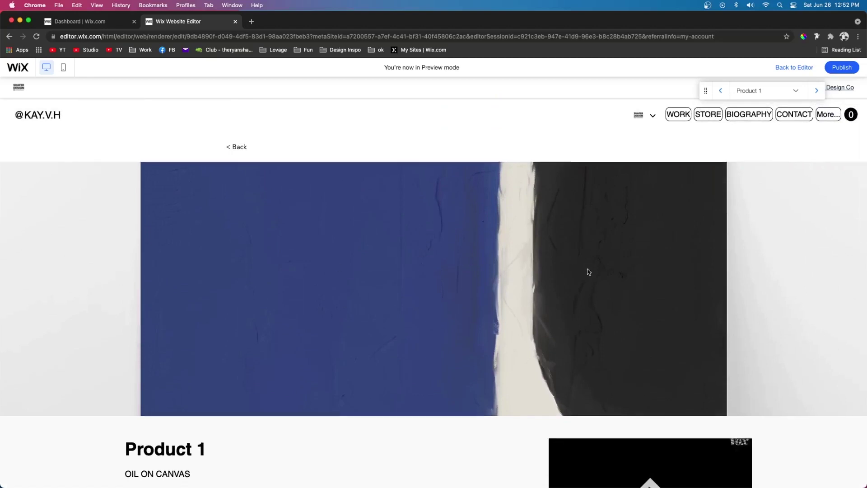
{"action": "scroll", "coordinate": [135, 237], "scroll_direction": "down", "scroll_amount": 4}
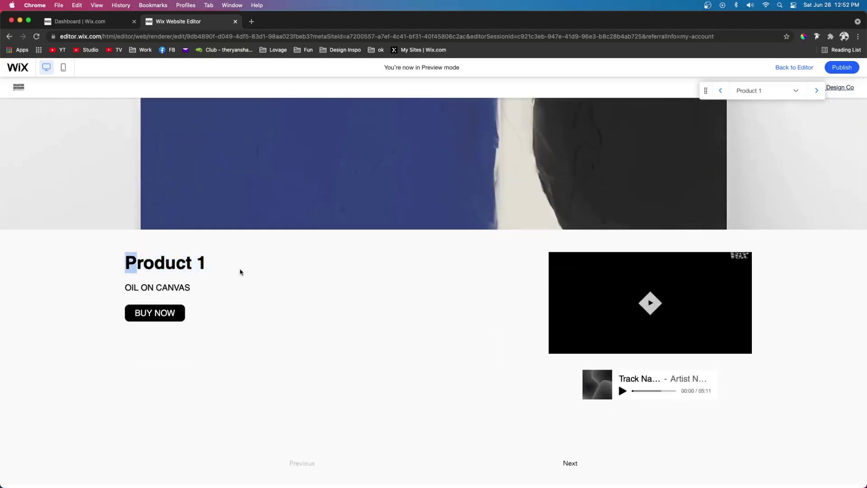
{"action": "left_click_drag", "start_coordinate": [153, 283], "coordinate": [220, 288]}
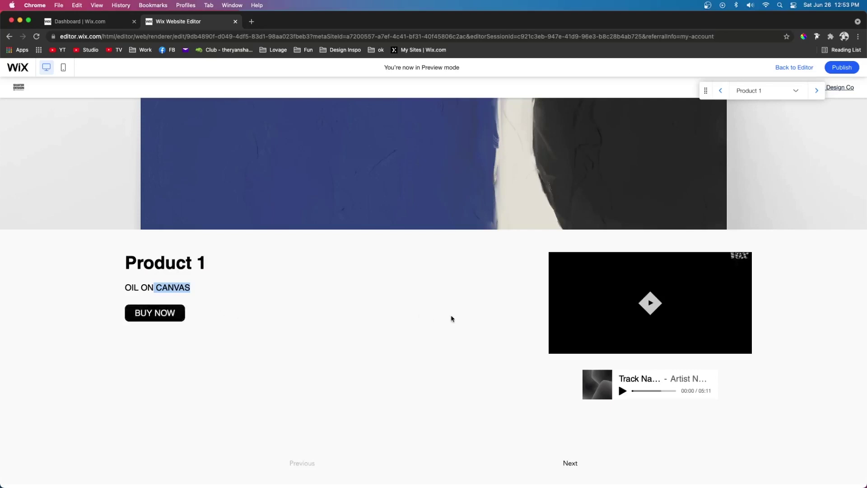
Step: Play the product video and the audio track to confirm both media connections work
{"action": "left_click", "coordinate": [652, 306]}
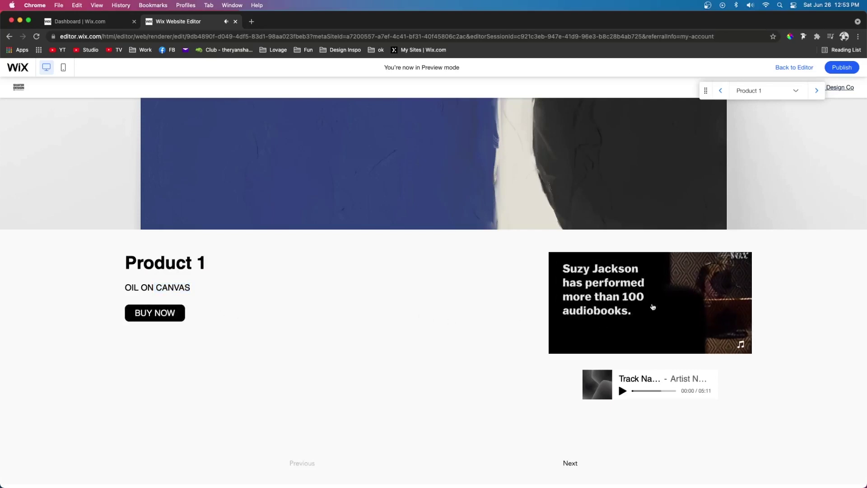
{"action": "left_click", "coordinate": [623, 391]}
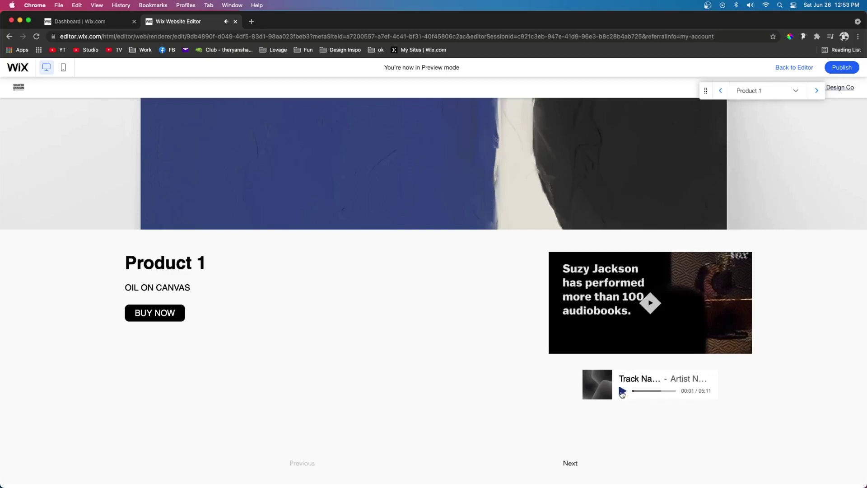
{"action": "scroll", "coordinate": [542, 268], "scroll_direction": "up", "scroll_amount": 4}
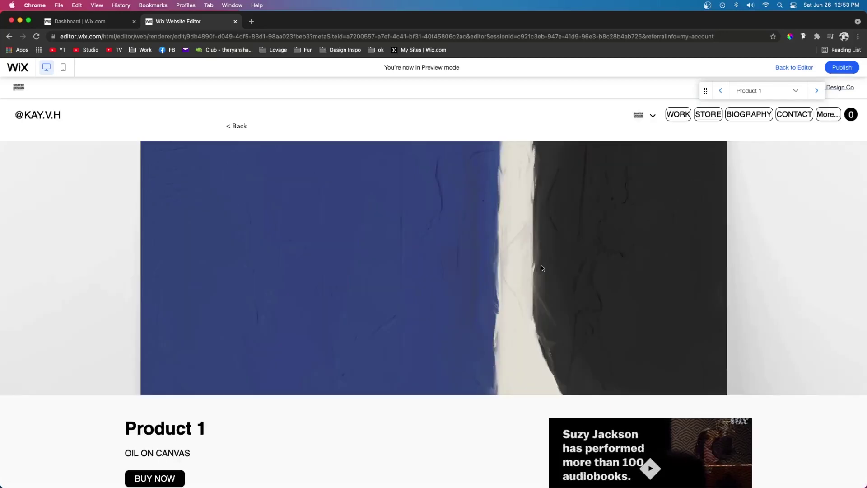